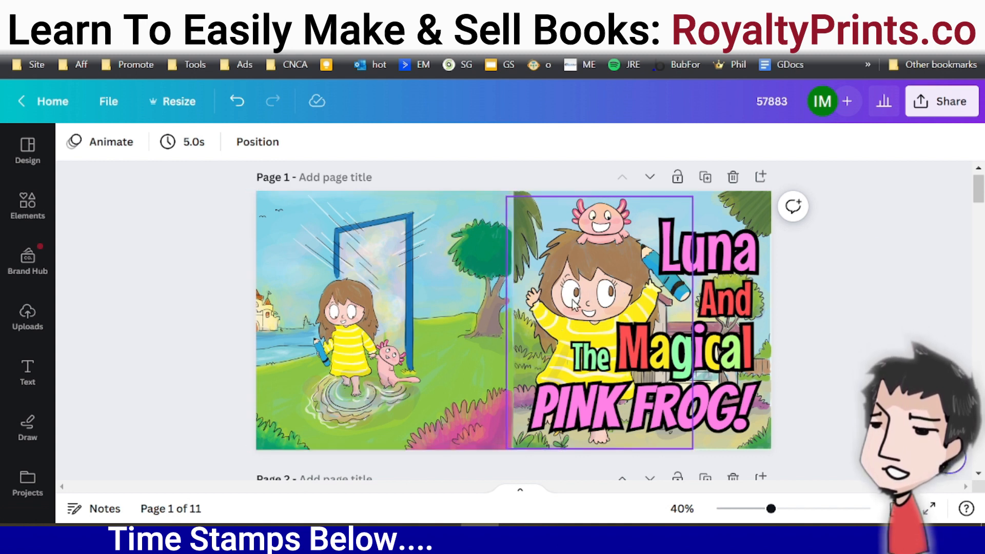
- Open pixabay.com in a new browser tab and return to the book cover design
left_click(767, 205)
left_click(891, 290)
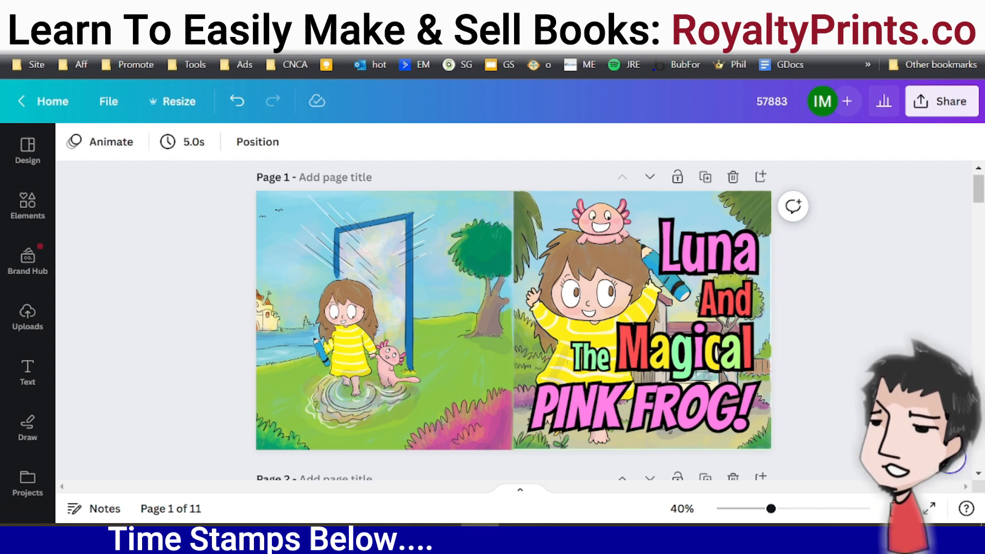
key("ctrl+t")
type("pixabay.com")
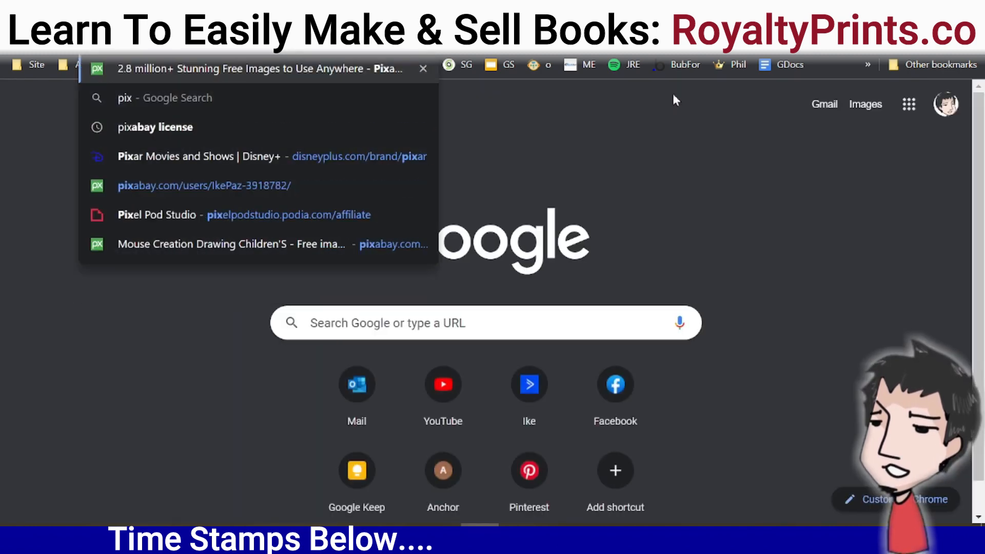
key("Return")
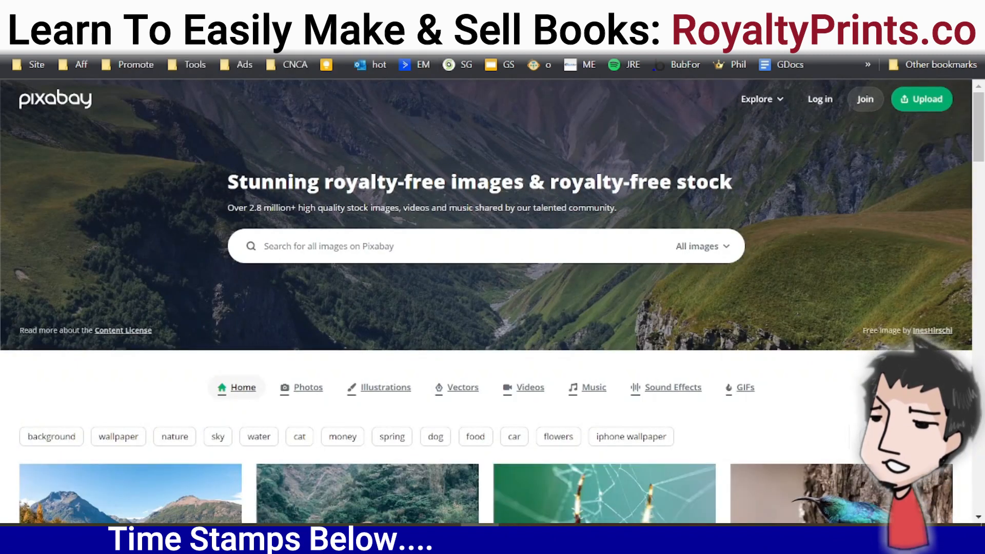
left_click(485, 21)
left_click(628, 21)
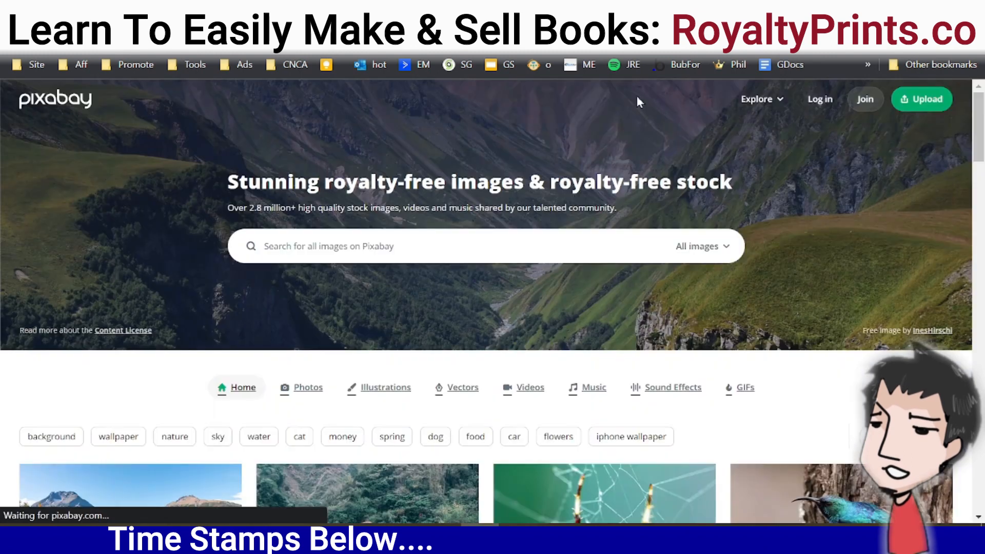
left_click(490, 20)
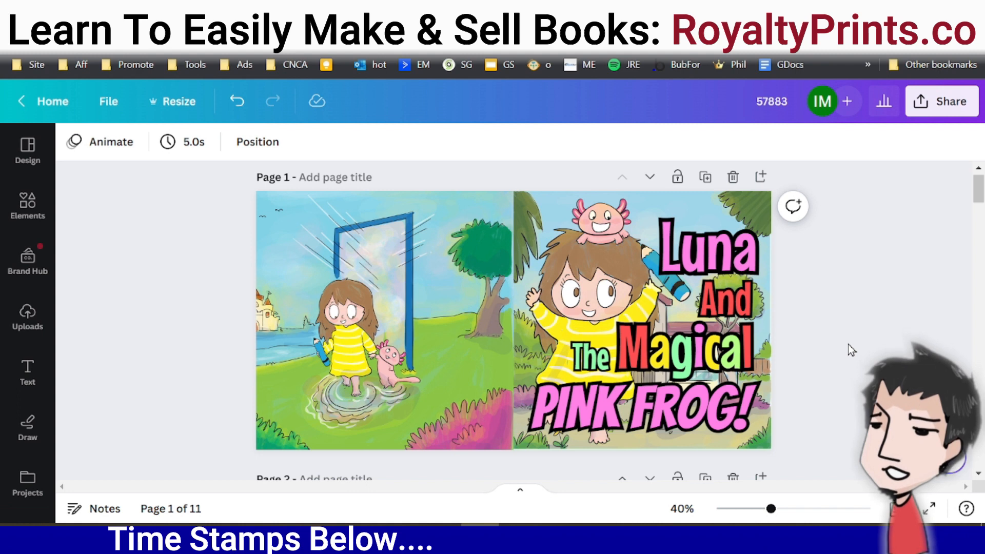
left_click(461, 24)
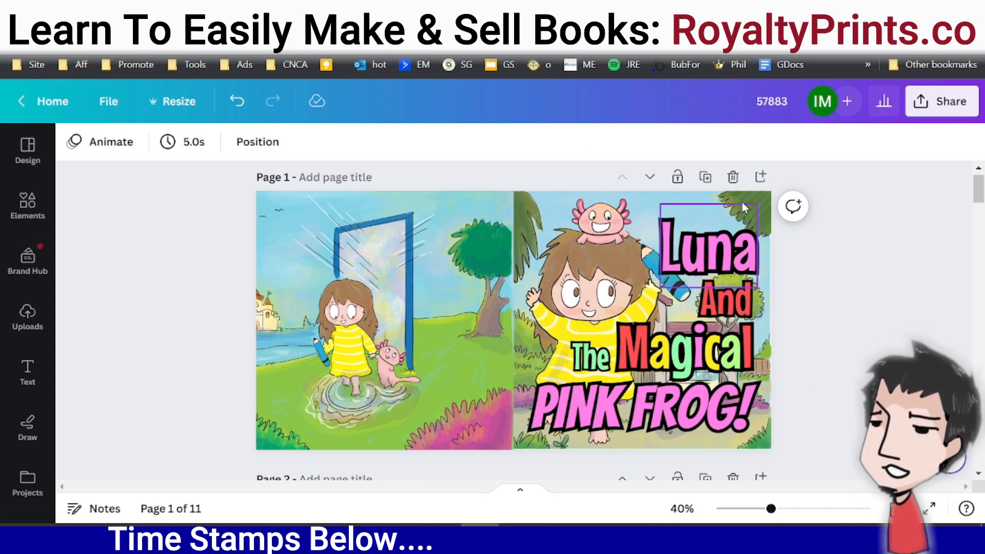
- Inspect the front cover's background picture and the girl illustration as separate image layers
left_click(763, 202)
mouse_move(764, 193)
left_mouse_down()
mouse_move(746, 191)
mouse_move(759, 203)
left_mouse_up()
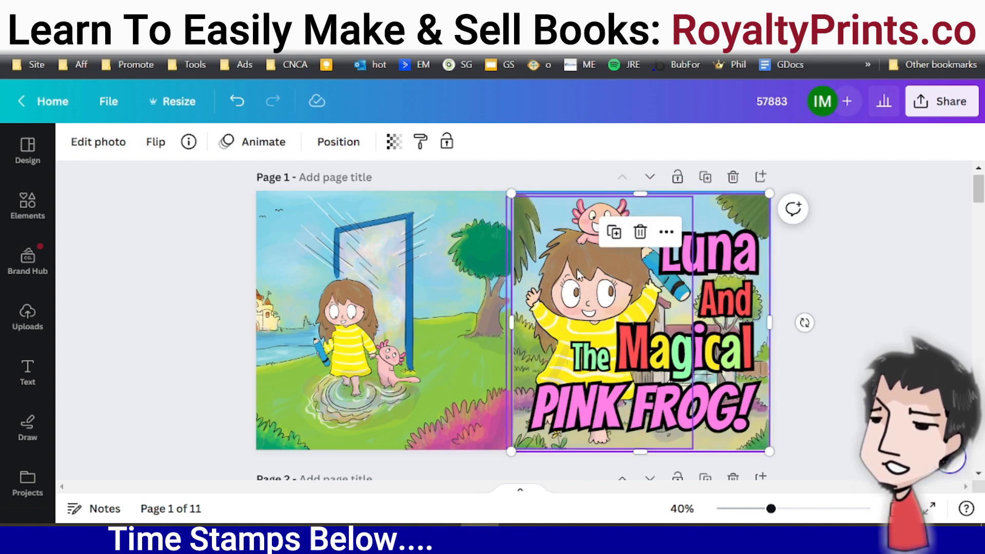
left_click(579, 275)
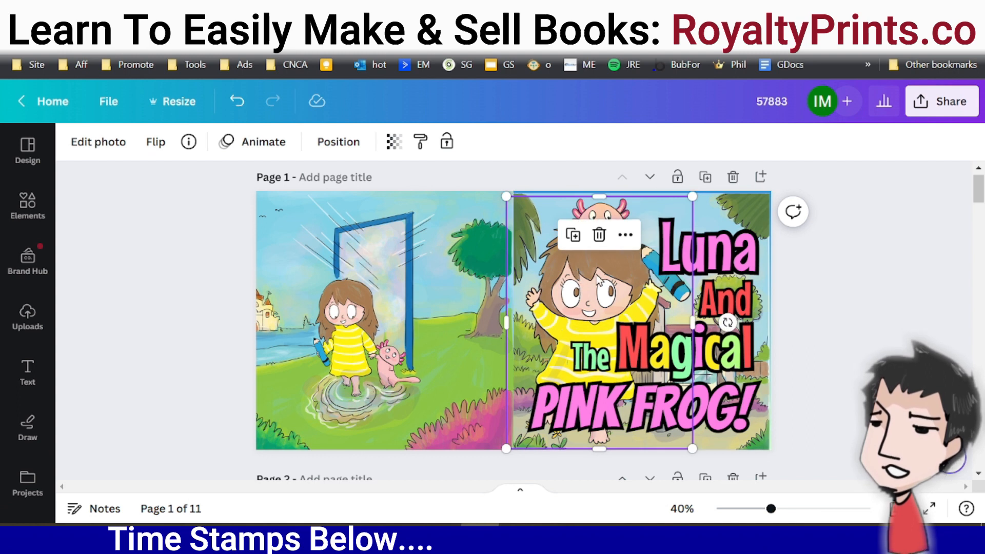
left_click_drag(597, 274, 598, 276)
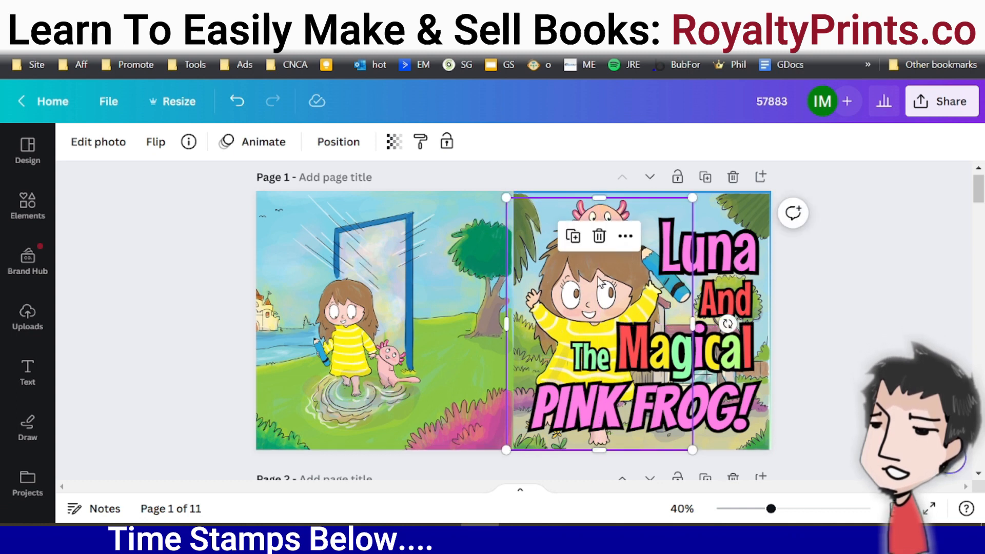
- Select each piece of the front cover title in turn to inspect the separate text boxes, and clear the selection
left_click(737, 261)
left_click(737, 292)
left_click(729, 353)
left_click(591, 356)
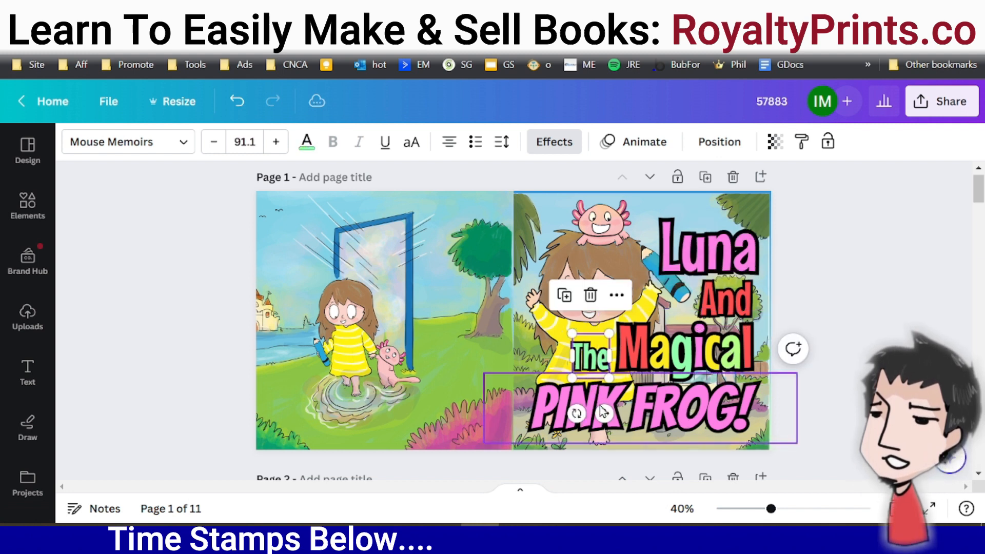
left_click(604, 410)
left_click(873, 300)
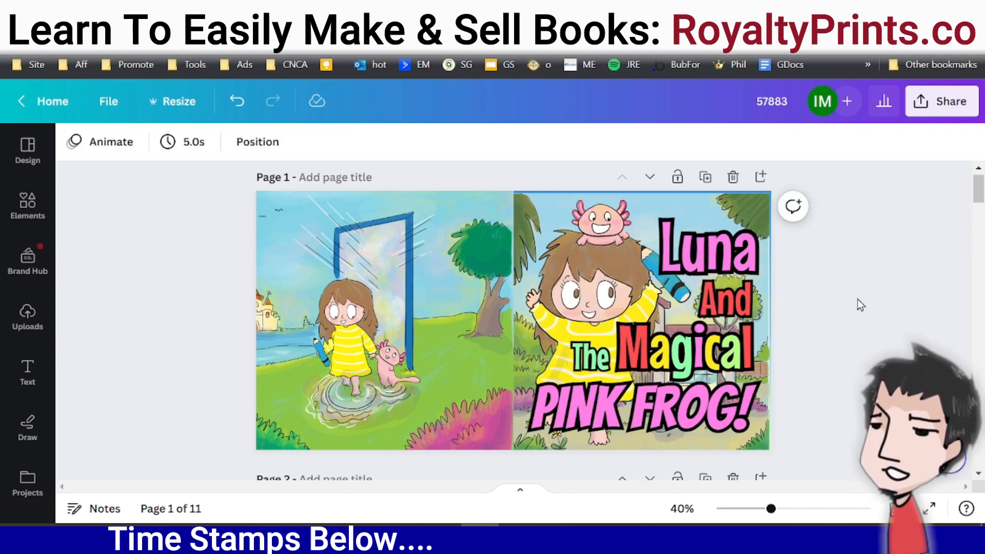
- Check the fonts used in the cover title's text boxes, from "Luna" through "PINK FROG!"
left_click(737, 291)
left_click(729, 290)
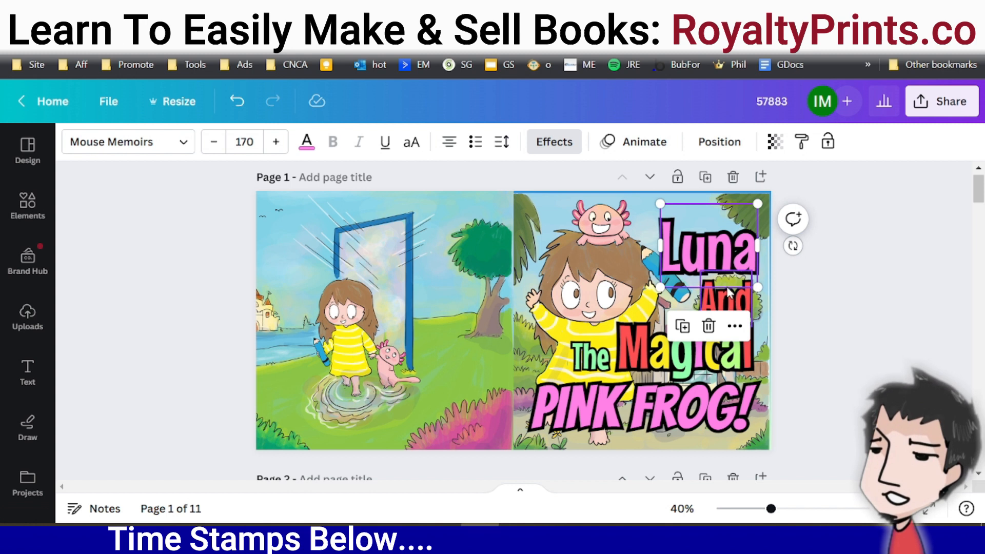
left_click(729, 298)
left_click(694, 369)
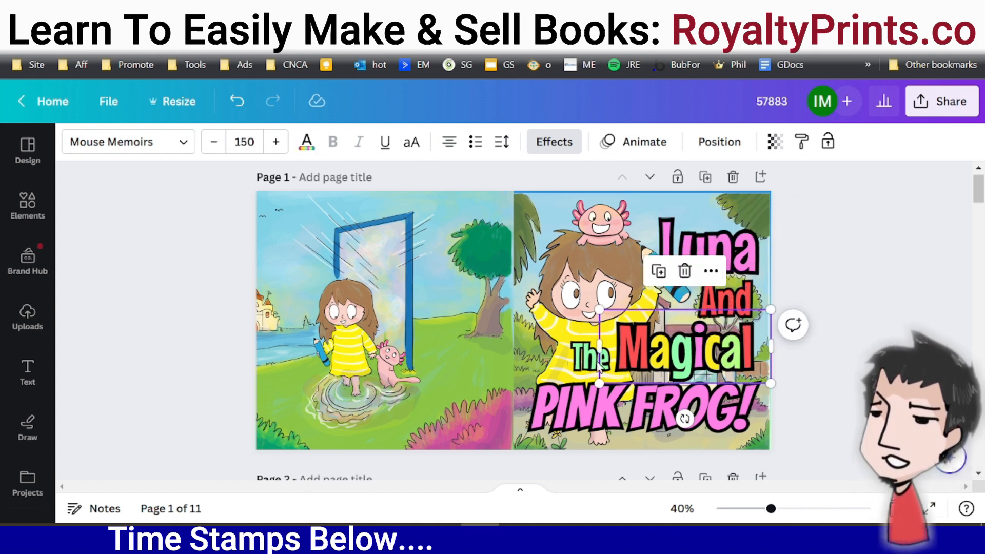
left_click(595, 359)
left_click(709, 415)
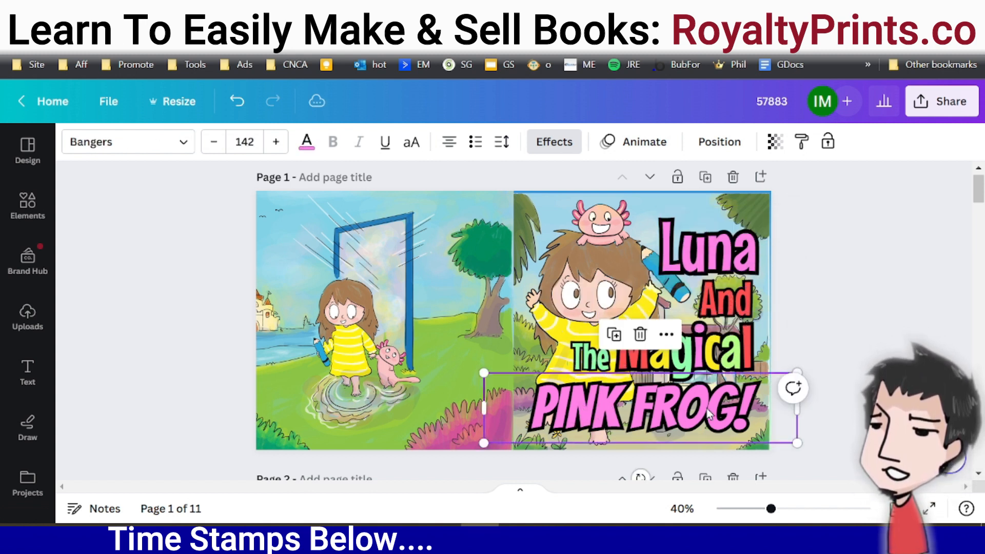
- Look through the available options for adding text to the cover
left_click(30, 375)
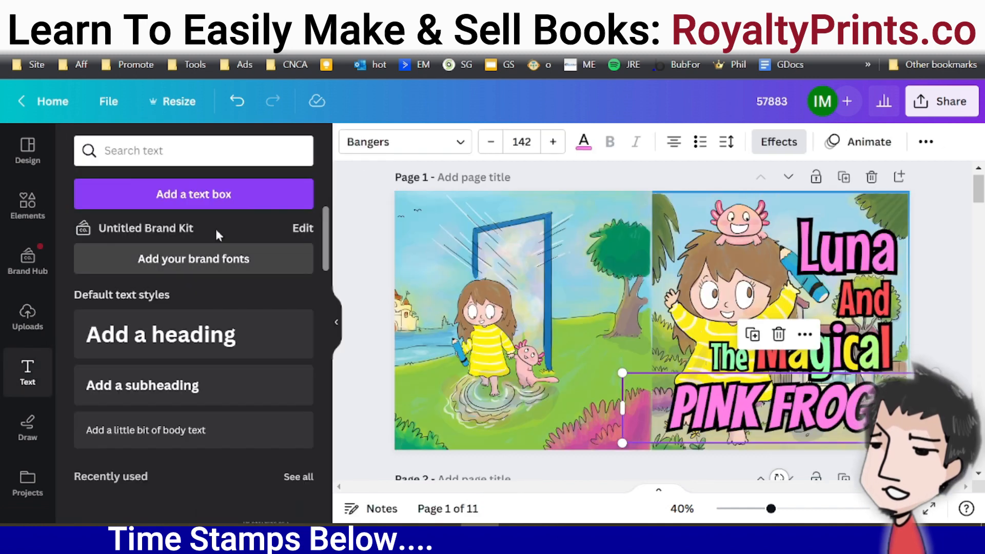
scroll(211, 325, "down", 5)
scroll(220, 345, "up", 5)
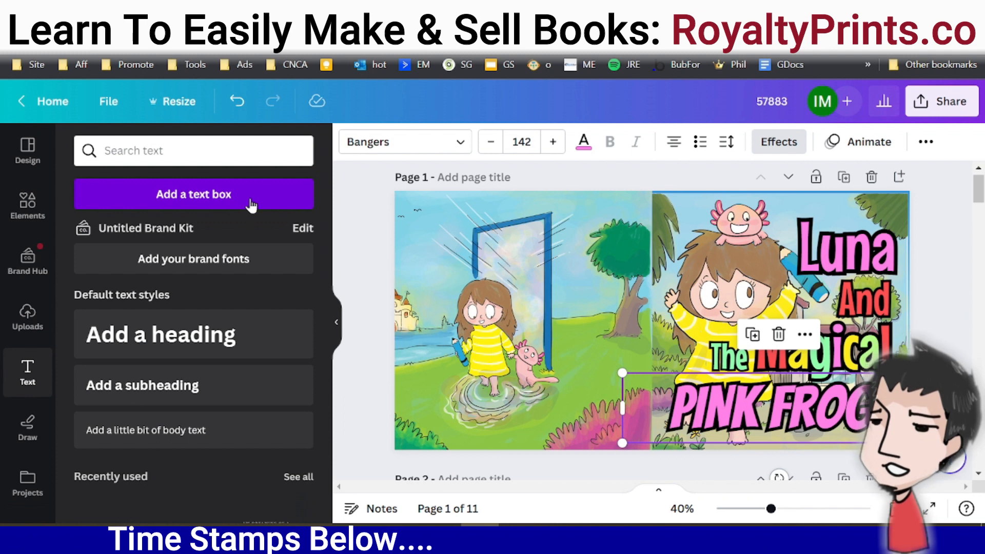
- Open the Google Fonts website and search it for "bangers"
key("ctrl+Tab")
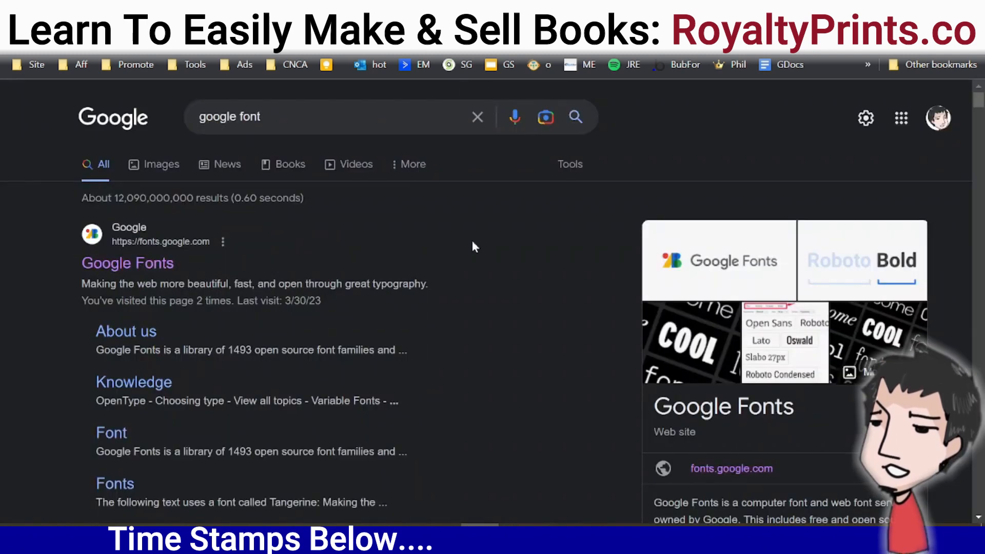
left_click(143, 266)
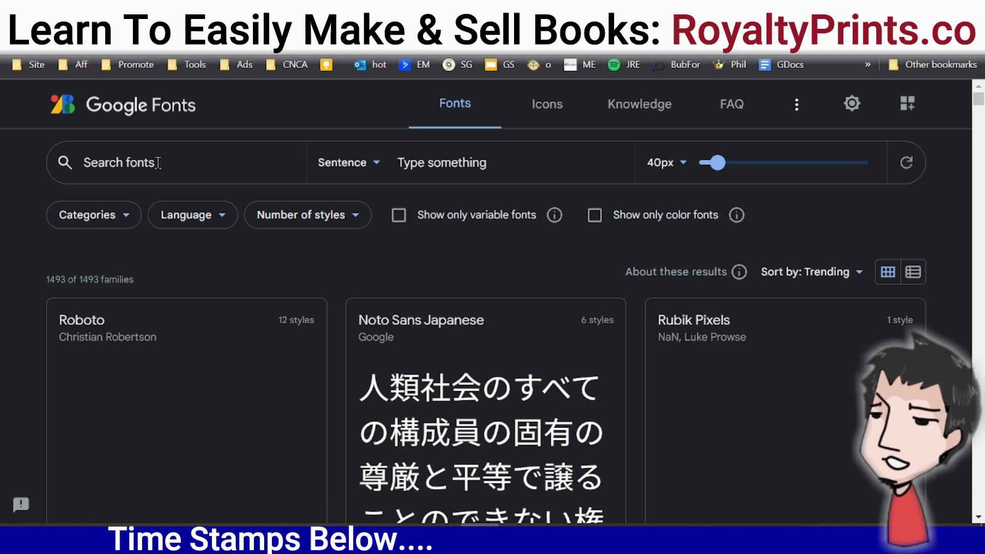
left_click(159, 162)
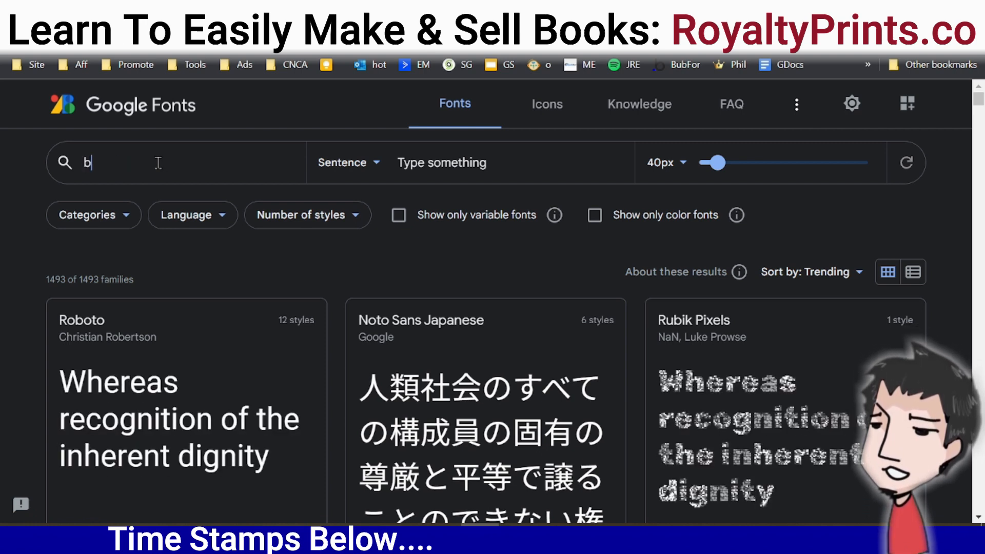
type("bangers")
key("Return")
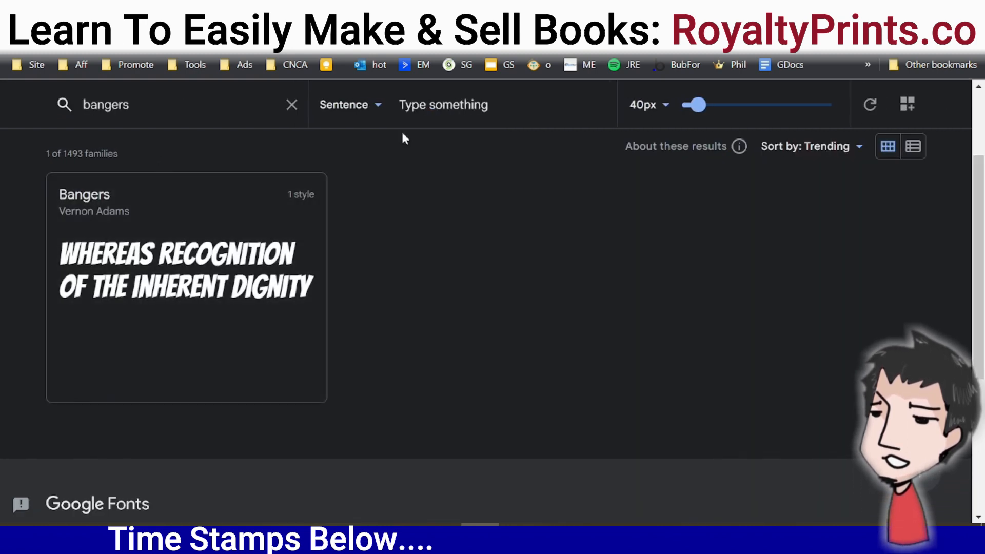
- Compare the Bangers sample on Google Fonts with the "PINK FROG!" title text in the Canva design
left_click(328, 10)
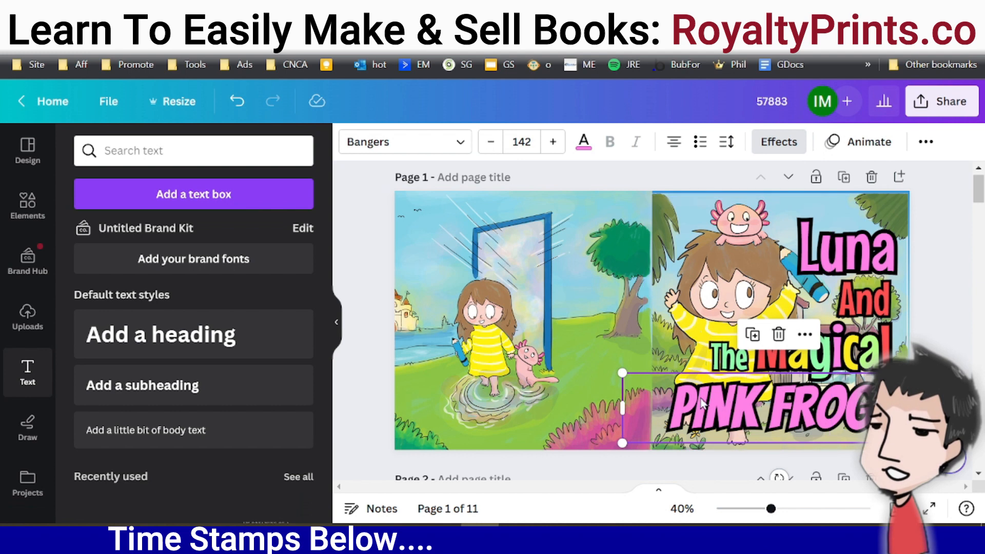
left_click(523, 10)
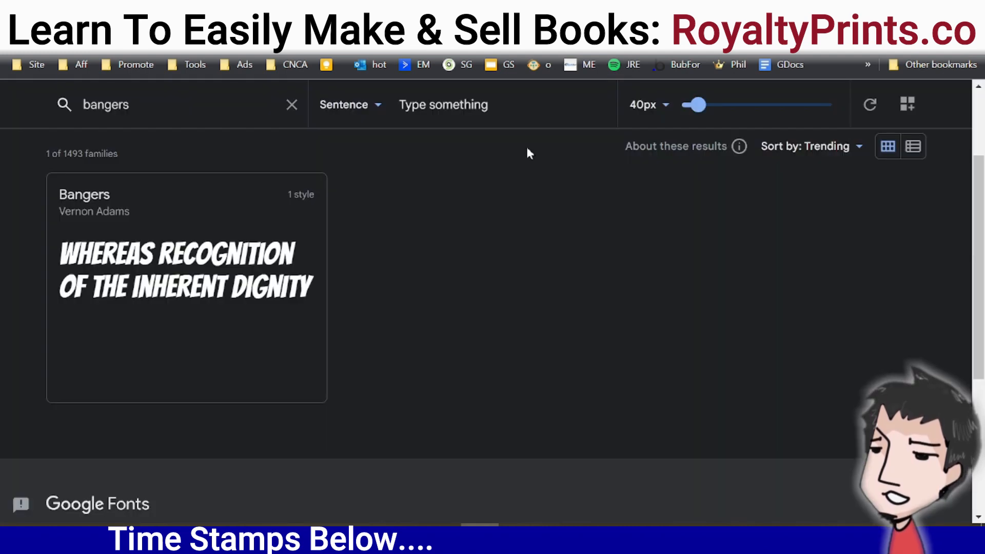
left_click(328, 10)
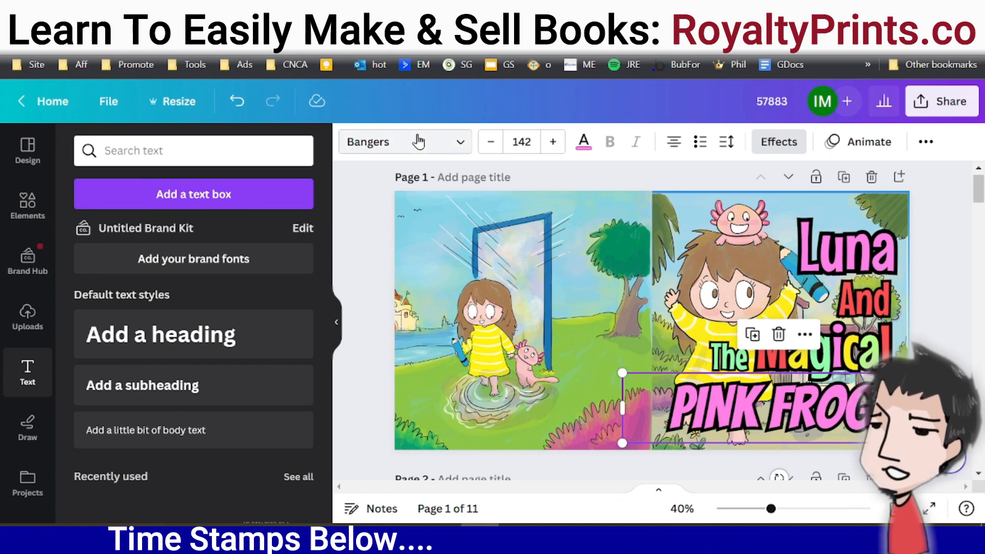
left_click(524, 10)
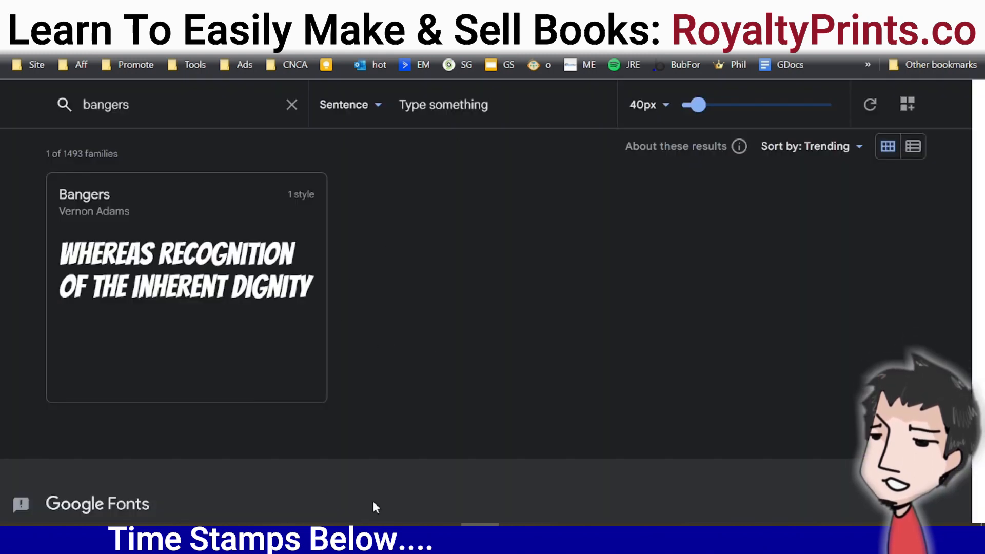
- Download the Bangers font family from its Google Fonts page and extract Bangers.zip into a Bangers folder in Downloads
left_click(193, 266)
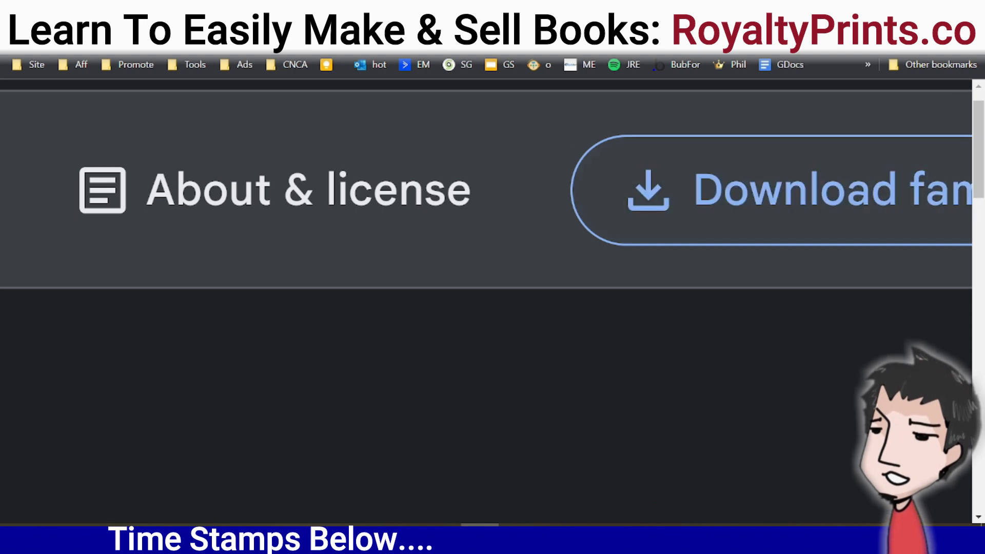
mouse_move(464, 458)
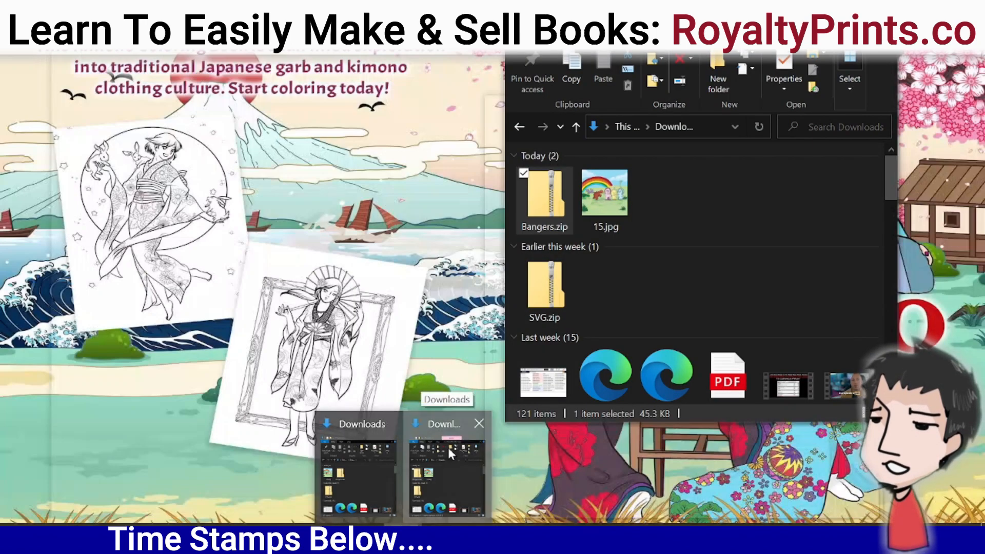
left_click(448, 447)
right_click(549, 187)
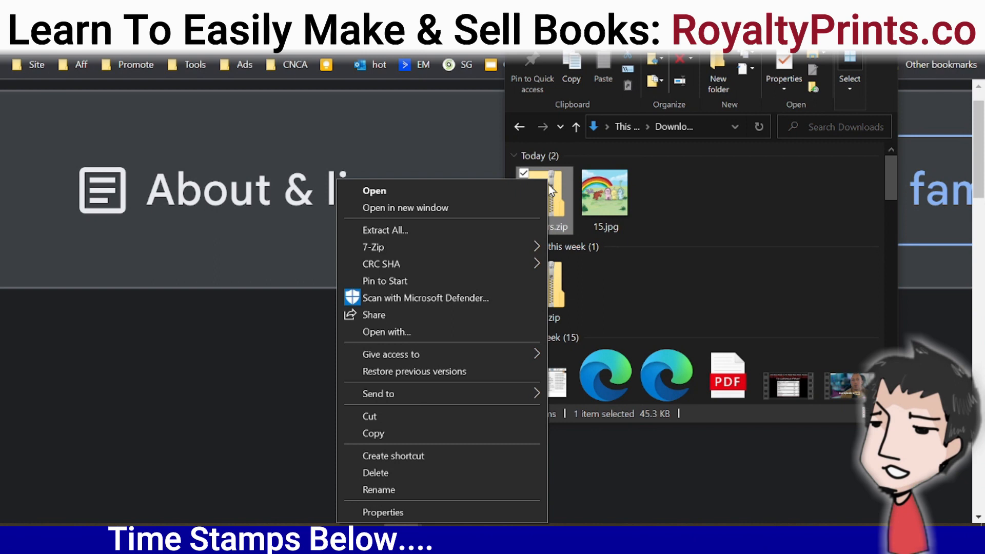
left_click(477, 230)
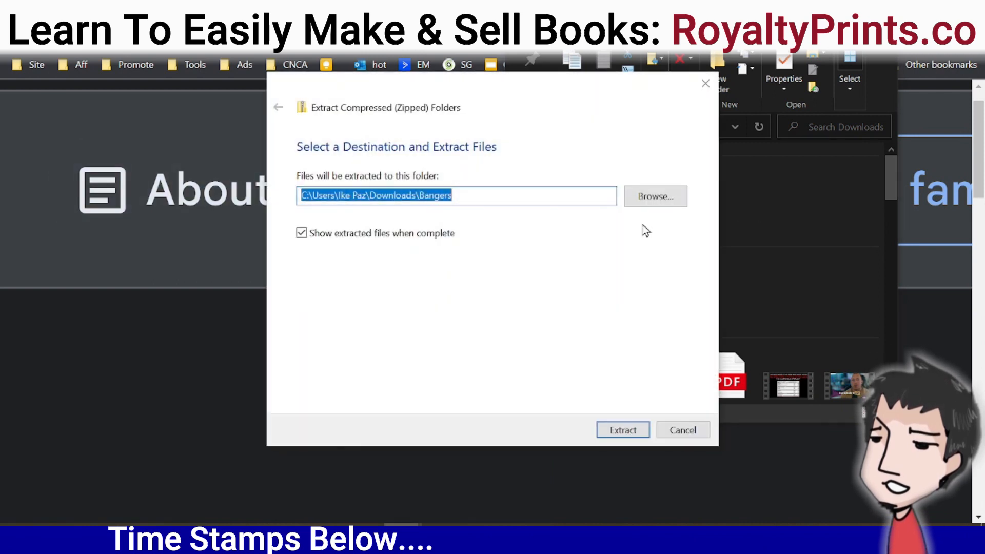
left_click(623, 430)
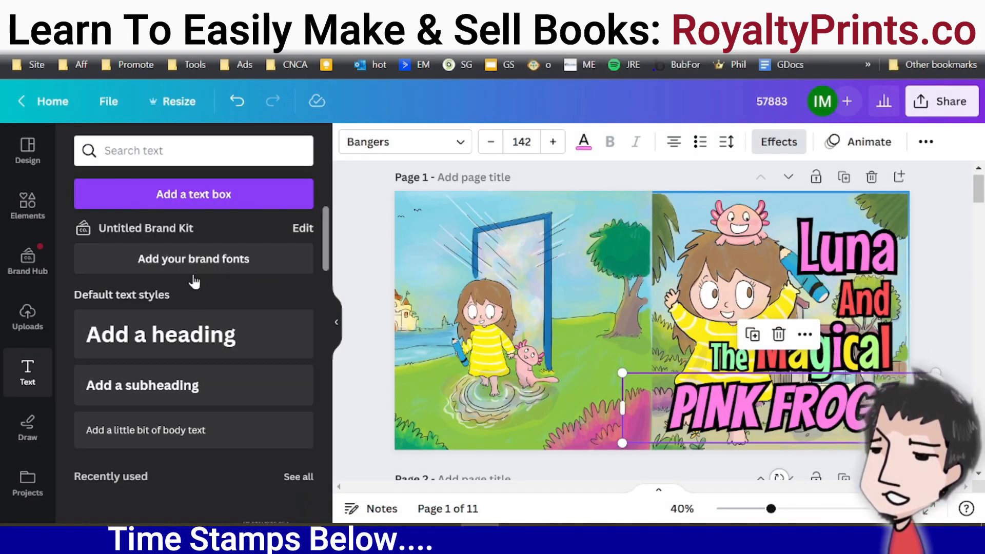
- View the uploaded fonts list through the brand kit's font upload option, and return to the cover design
left_click(220, 269)
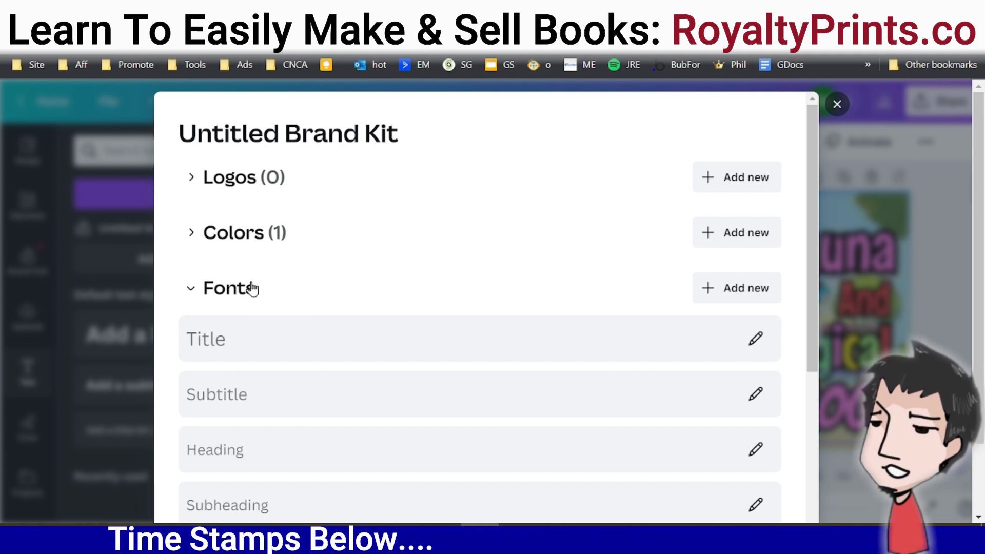
left_click(736, 295)
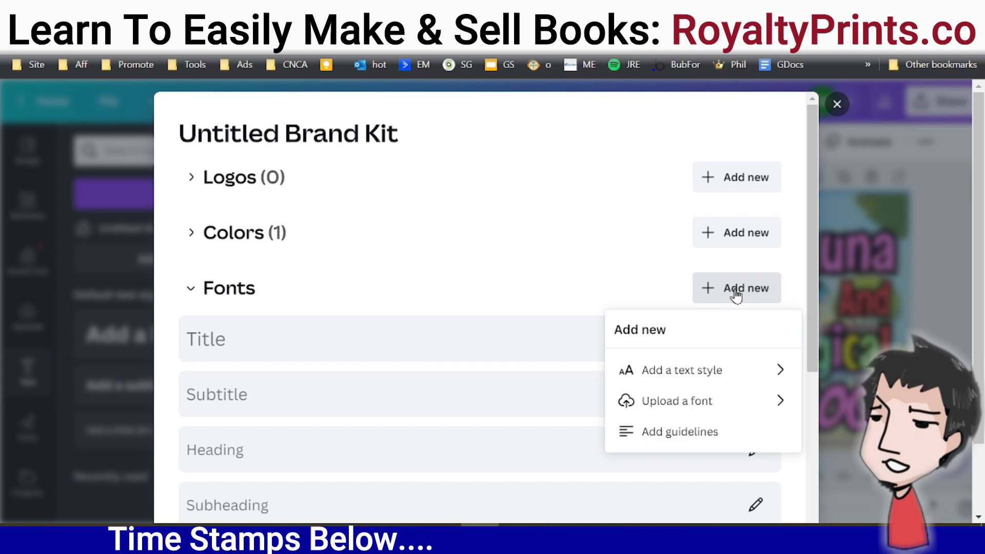
left_click(682, 403)
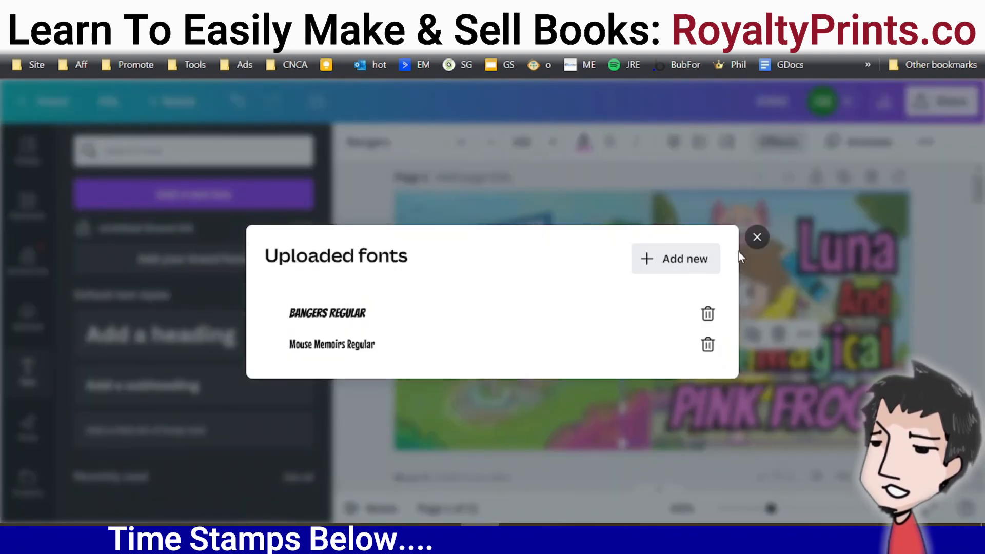
left_click(758, 238)
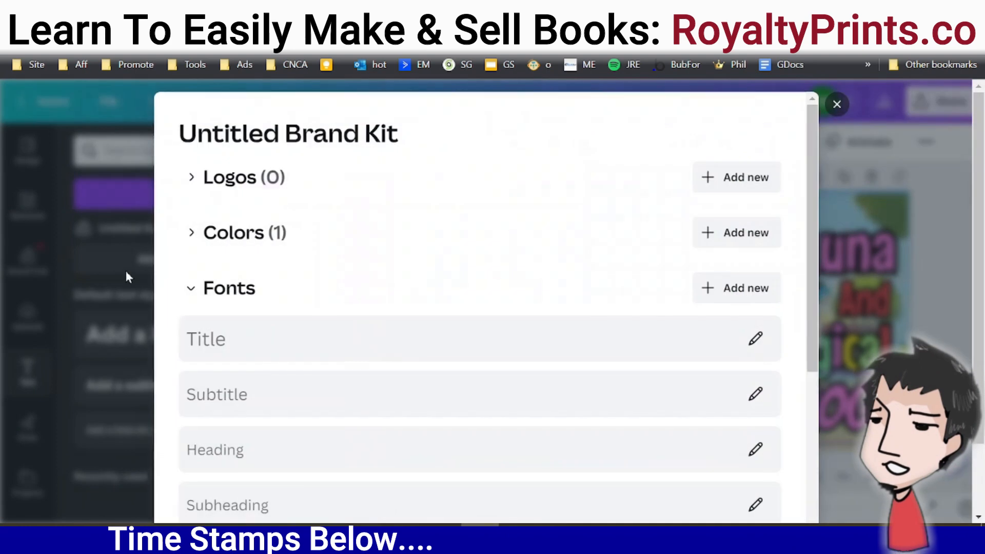
left_click(837, 106)
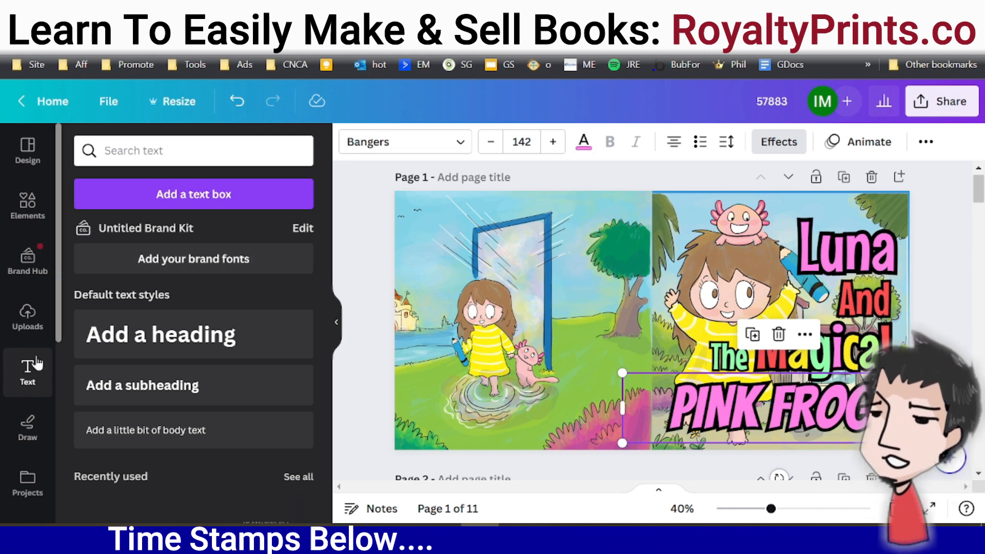
- Locate Bangers-Regular.ttf in the Bangers downloads folder through the brand kit's font upload, and return to the cover design without uploading it
left_click(244, 270)
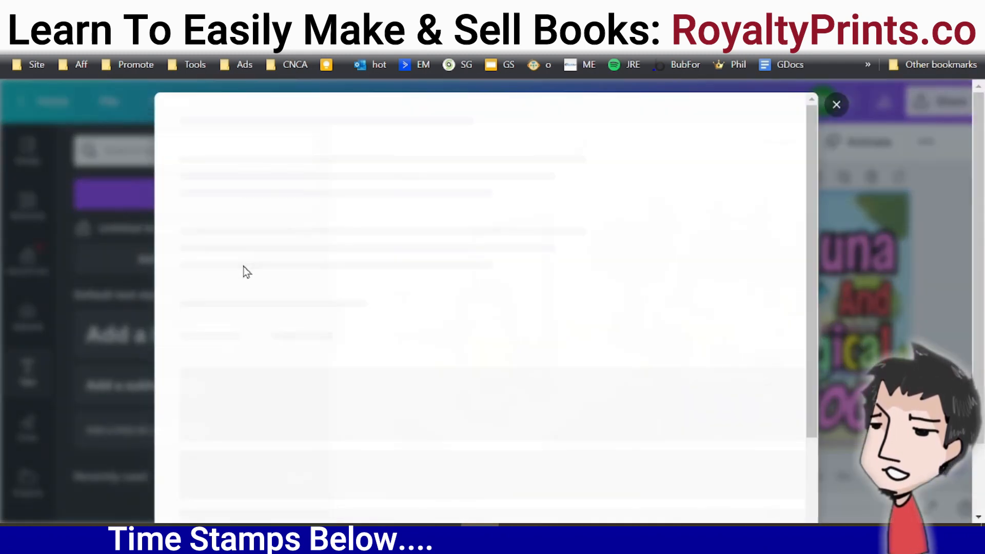
left_click(728, 295)
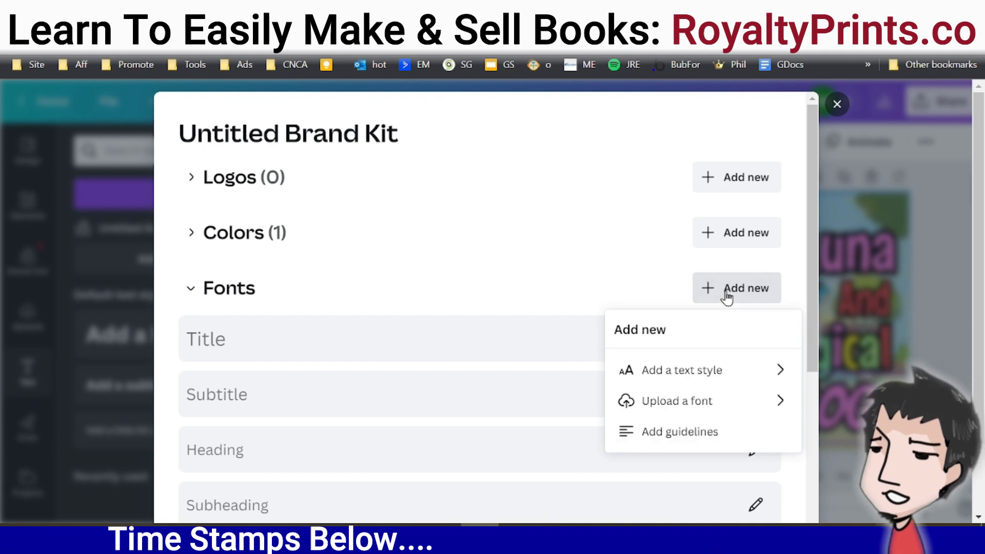
left_click(660, 399)
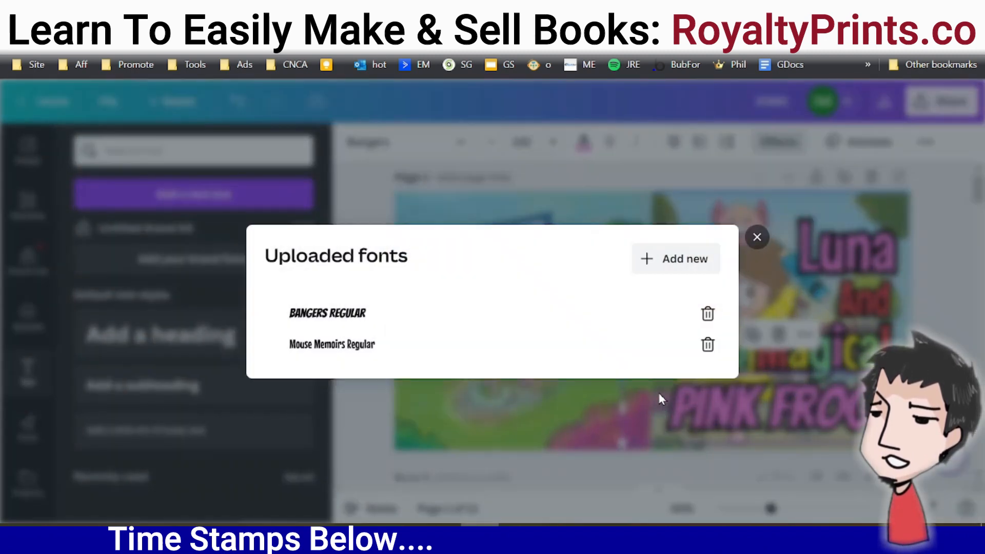
left_click(676, 262)
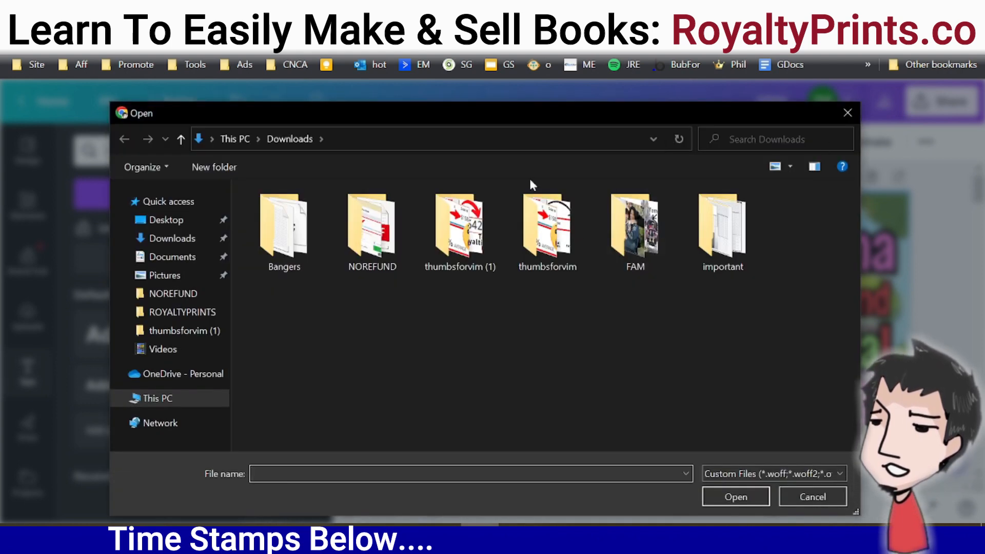
double_click(289, 209)
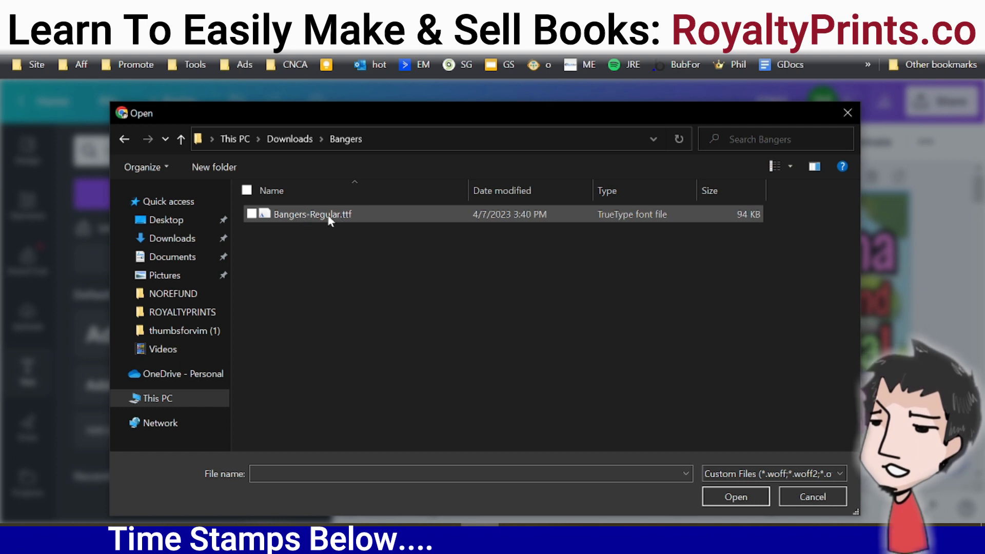
left_click_drag(834, 122, 839, 116)
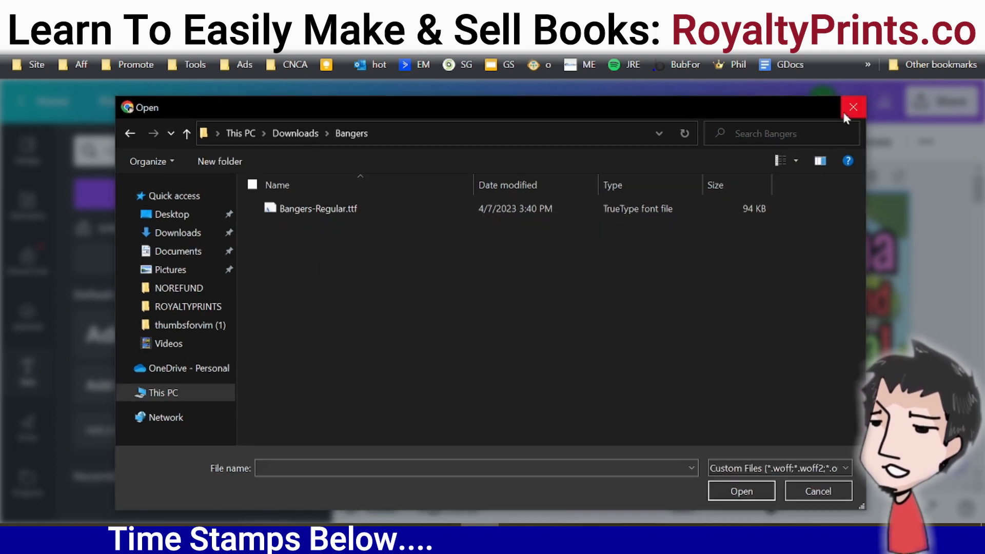
left_click(844, 114)
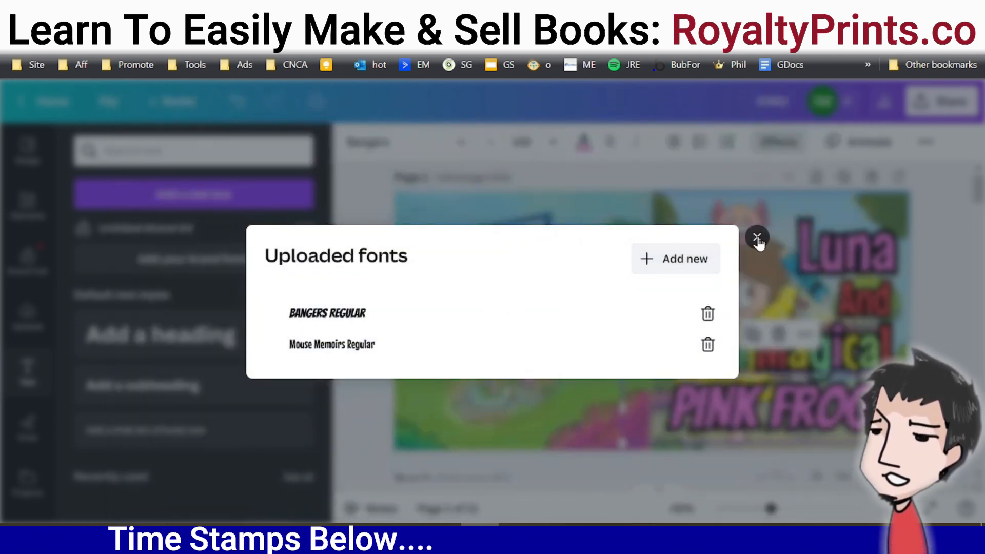
left_click(757, 239)
left_click(836, 104)
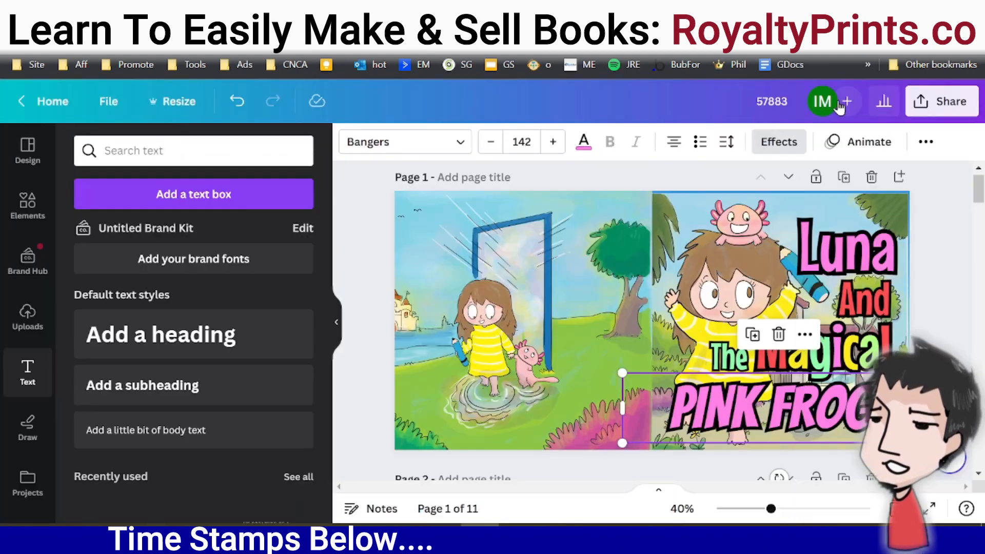
- Change the "PINK FROG!" title to the Bank Gothic font at size 60, and view its text effect options
left_click(749, 393)
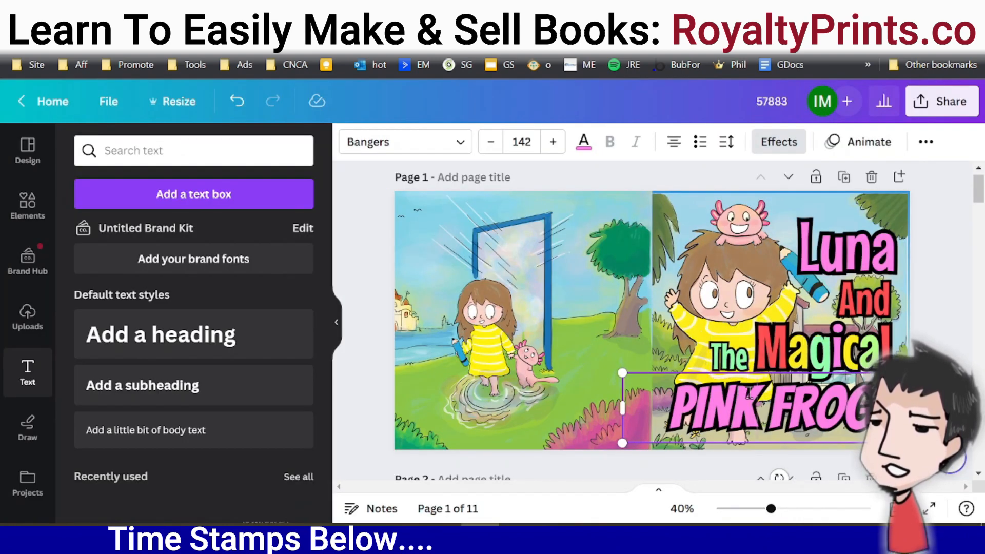
left_click(445, 148)
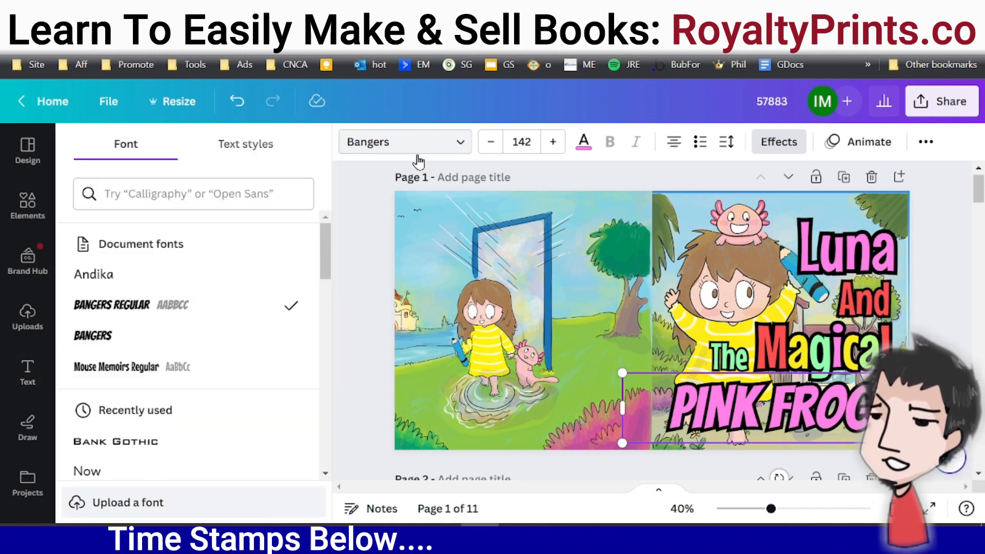
scroll(129, 406, "down", 3)
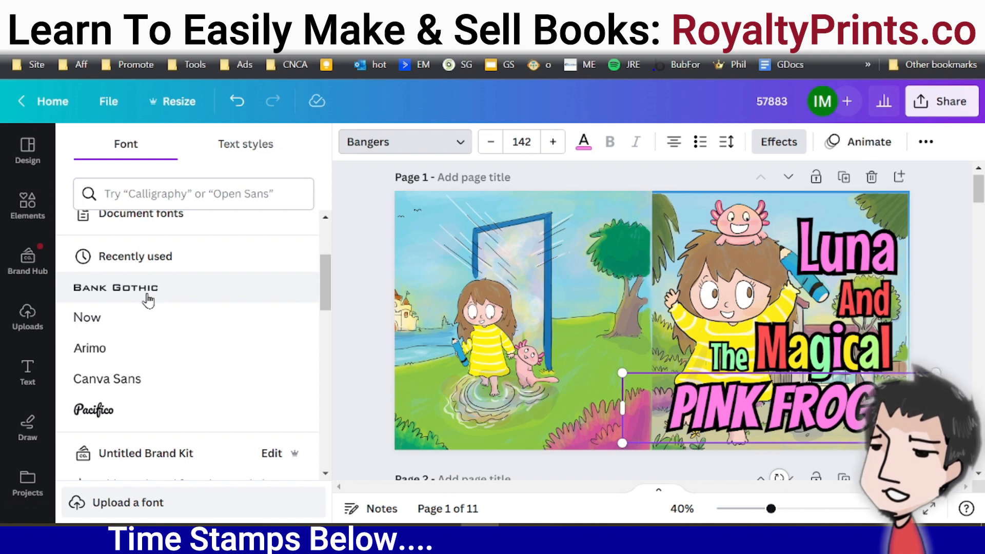
left_click(135, 289)
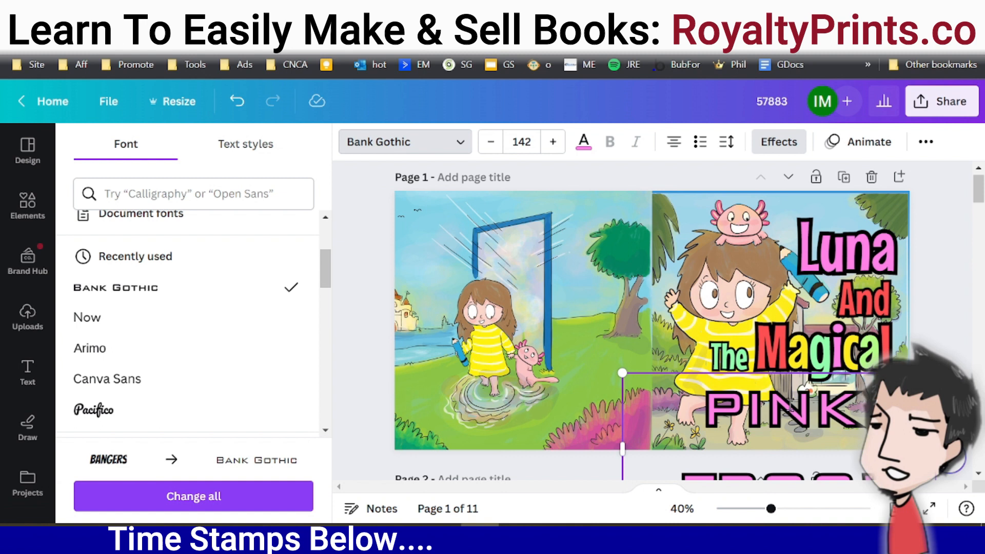
left_click(491, 141)
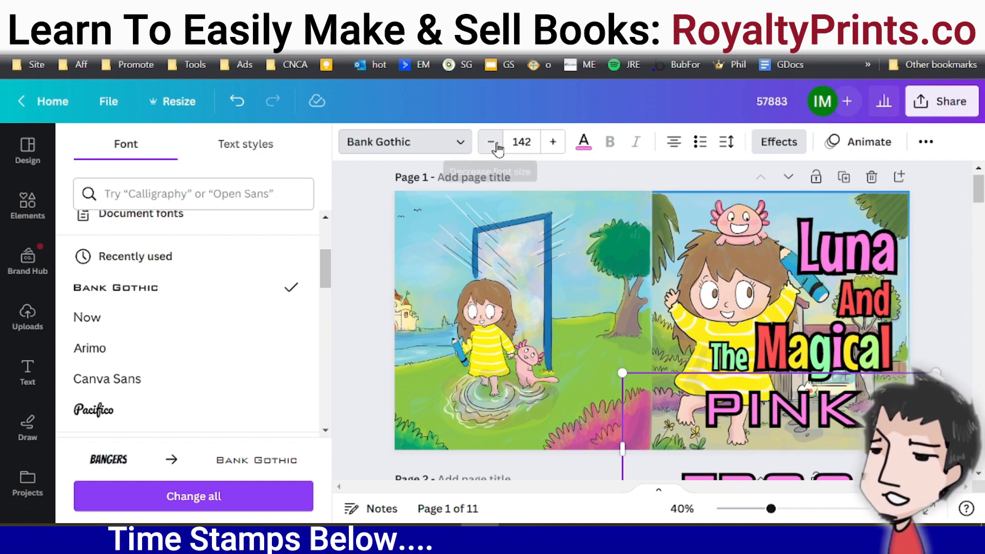
left_click(504, 142)
left_click(504, 141)
double_click(519, 142)
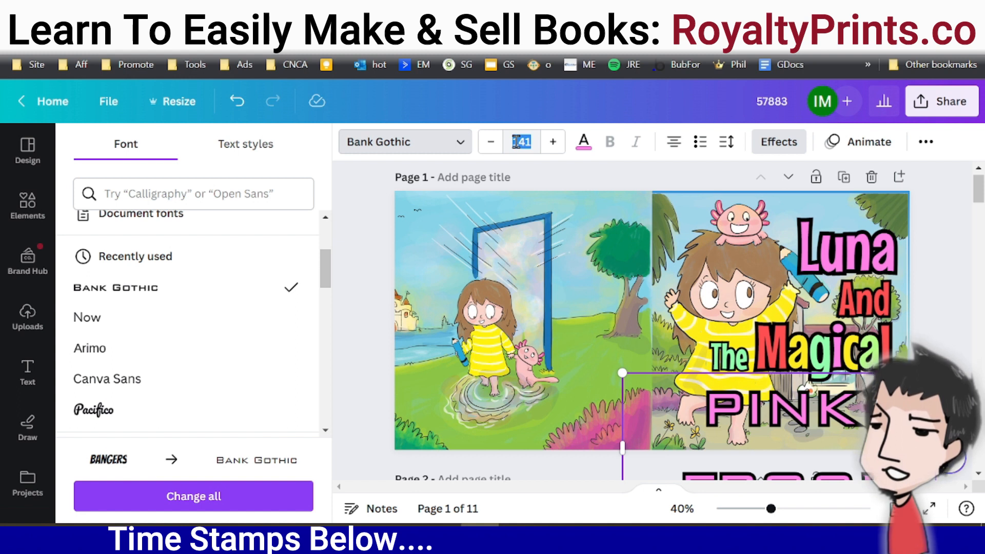
type("60")
key("Return")
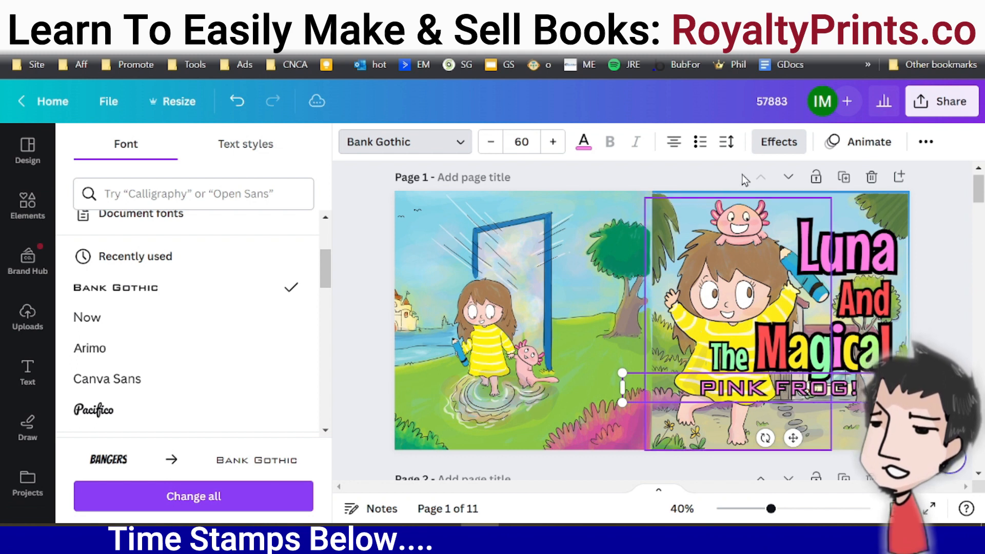
left_click(774, 144)
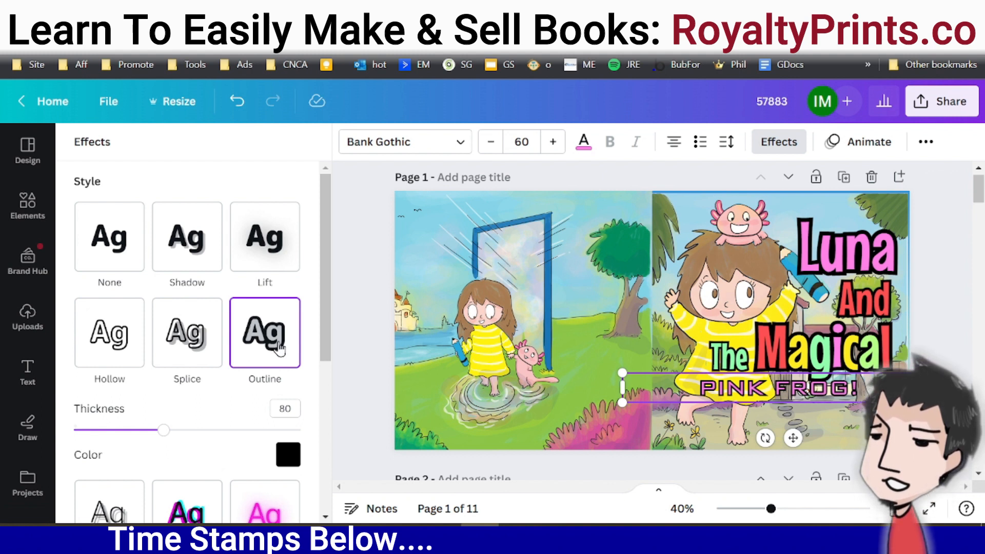
left_click(364, 269)
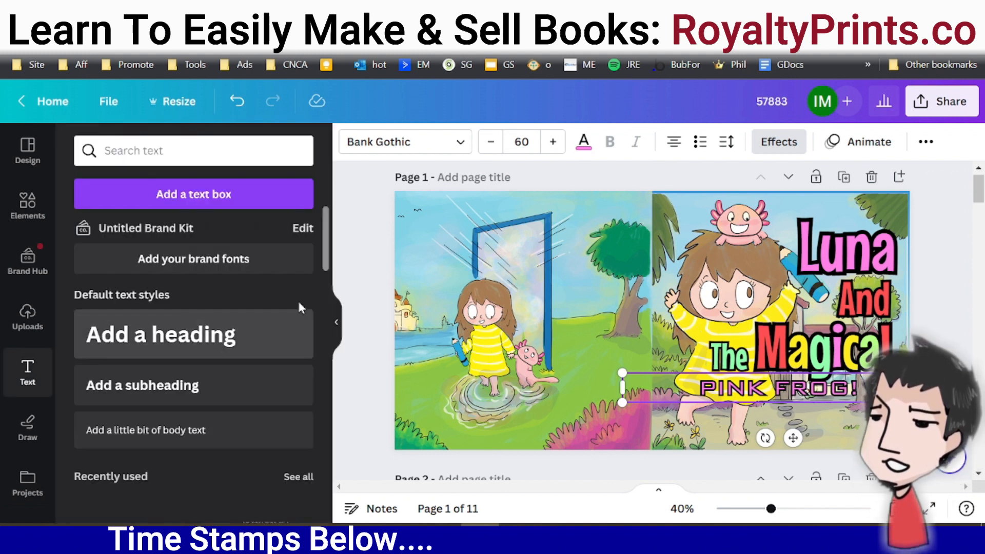
- Set the "PINK FROG!" title to the Bangers Regular font at size 130
double_click(772, 380)
triple_click(773, 380)
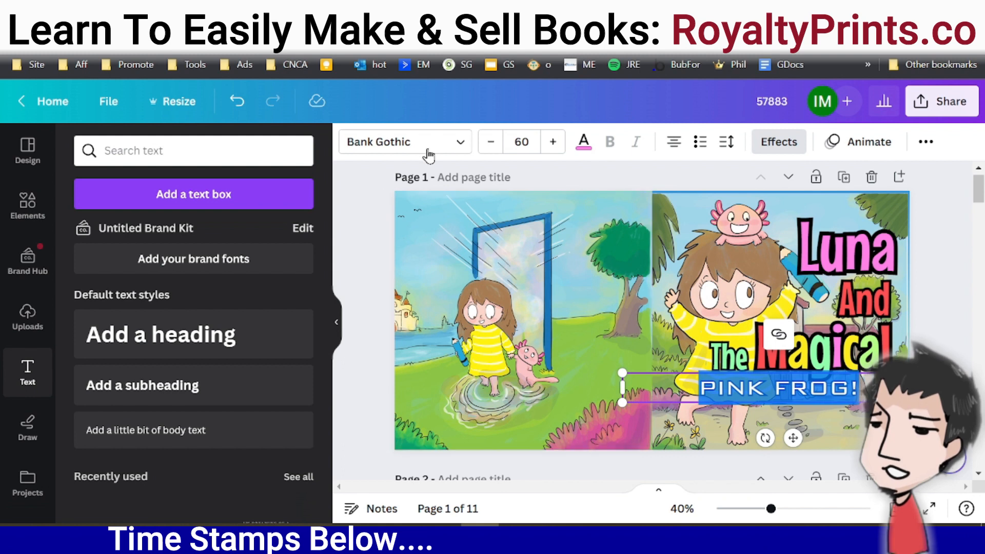
left_click(399, 144)
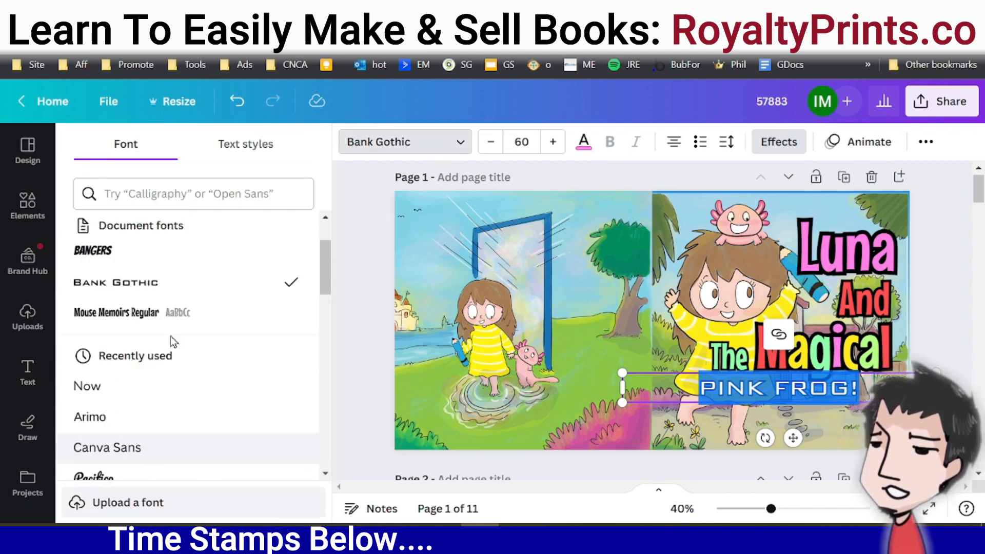
left_click(154, 309)
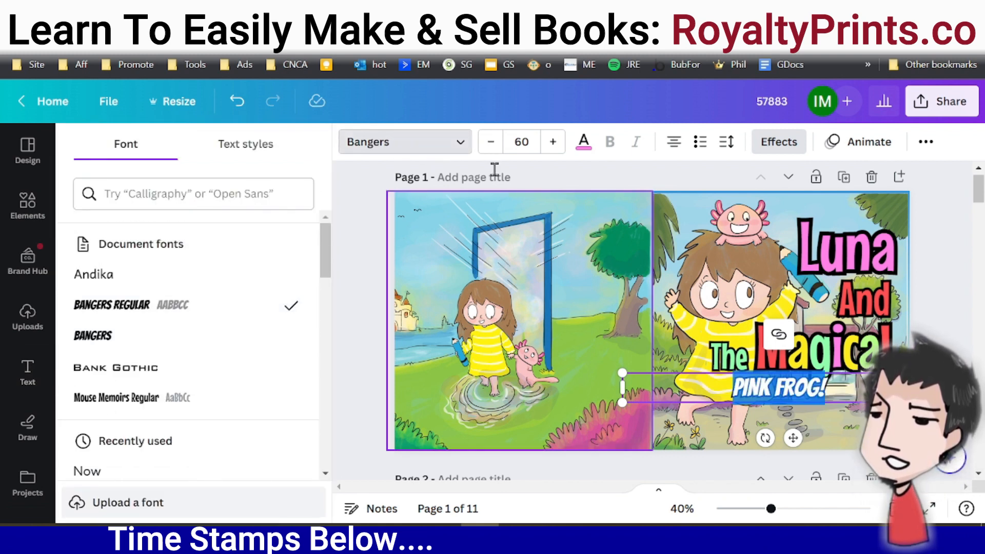
left_click(515, 139)
type("130")
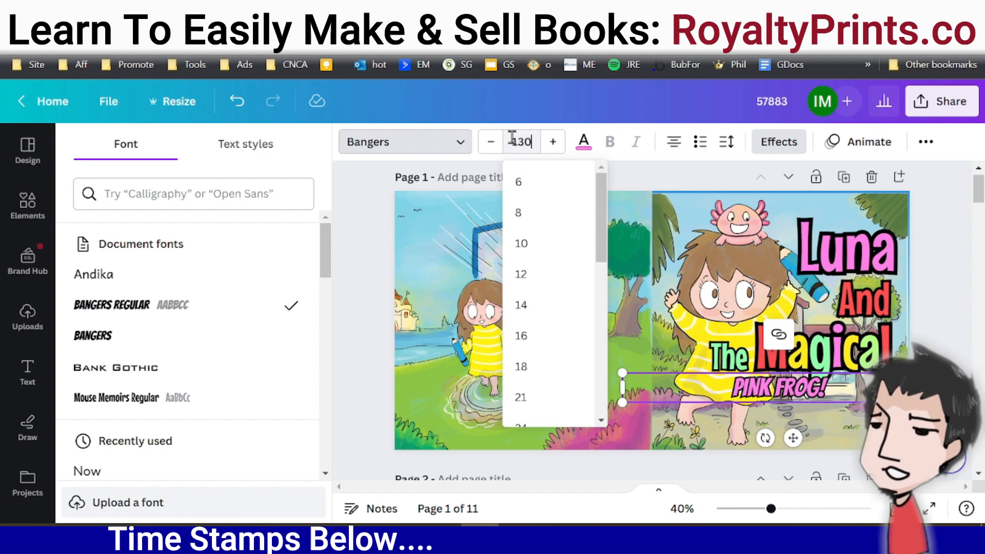
key("Return")
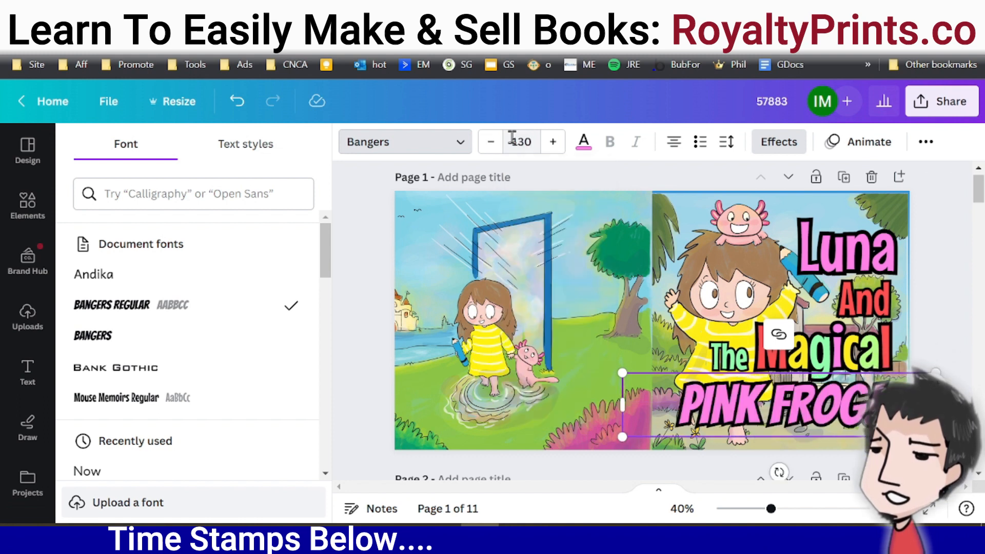
- Try an outline thickness of 71 on the "PINK FROG!" title, set it back to 80, and view the text colour choices
left_click(779, 149)
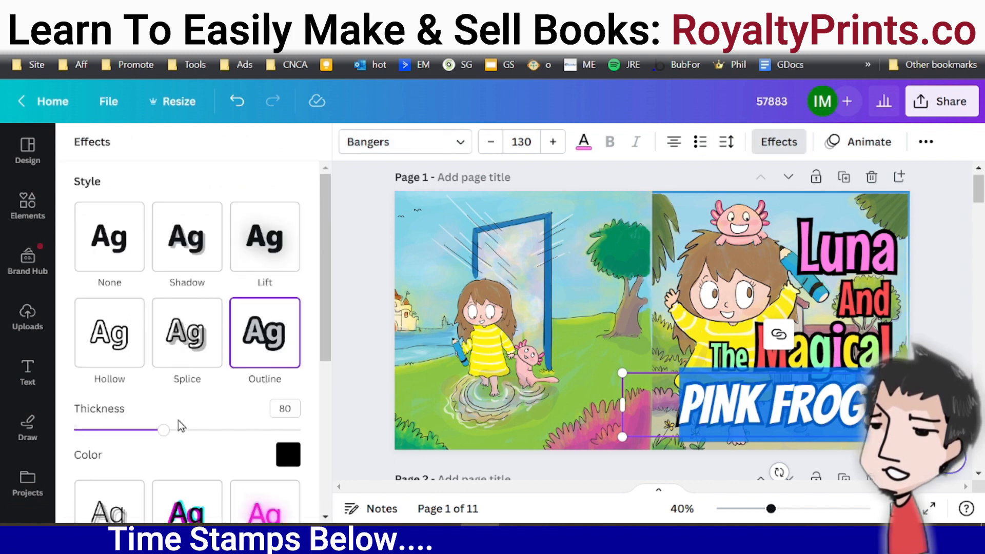
mouse_move(162, 432)
left_mouse_down()
mouse_move(123, 431)
mouse_move(154, 430)
left_mouse_up()
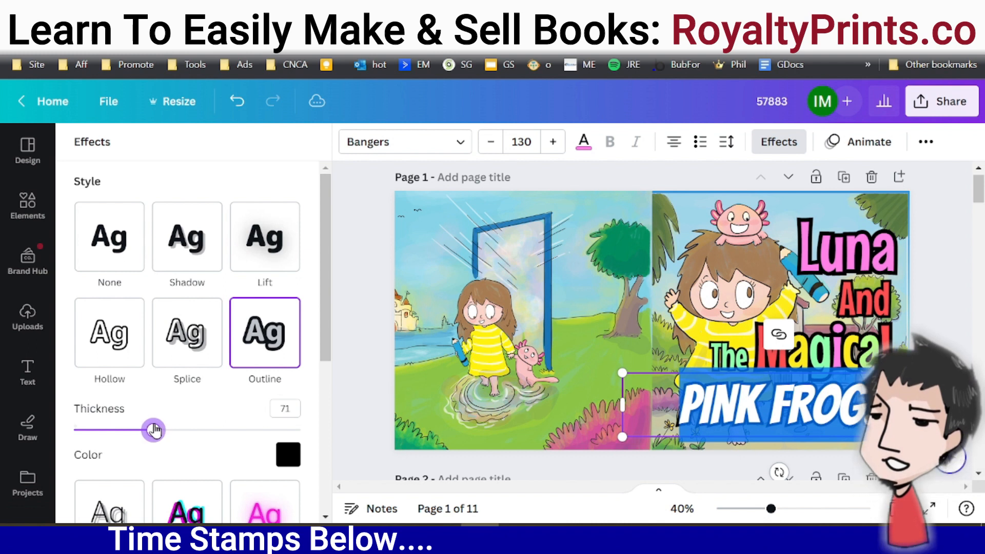
left_click(821, 349)
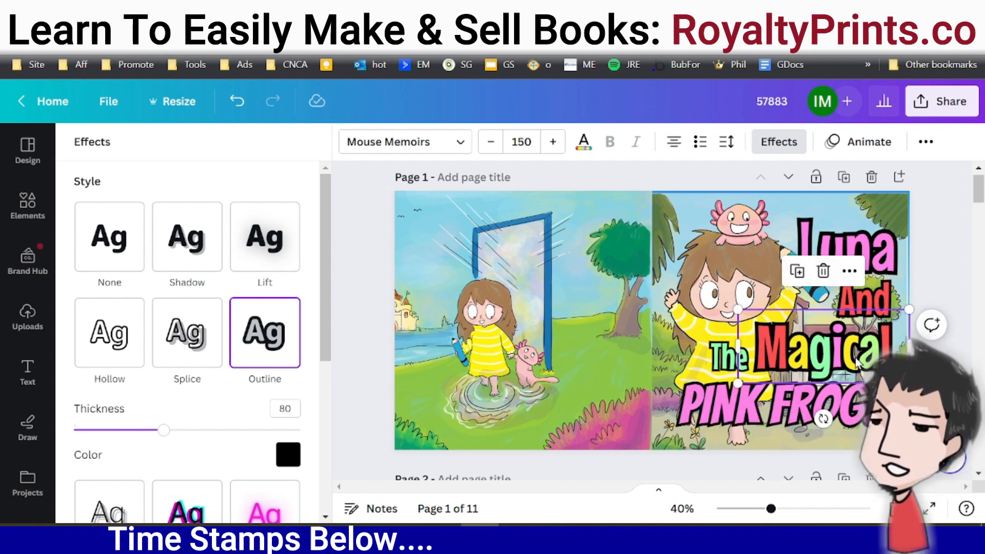
left_click(803, 420)
left_click_drag(154, 431, 163, 431)
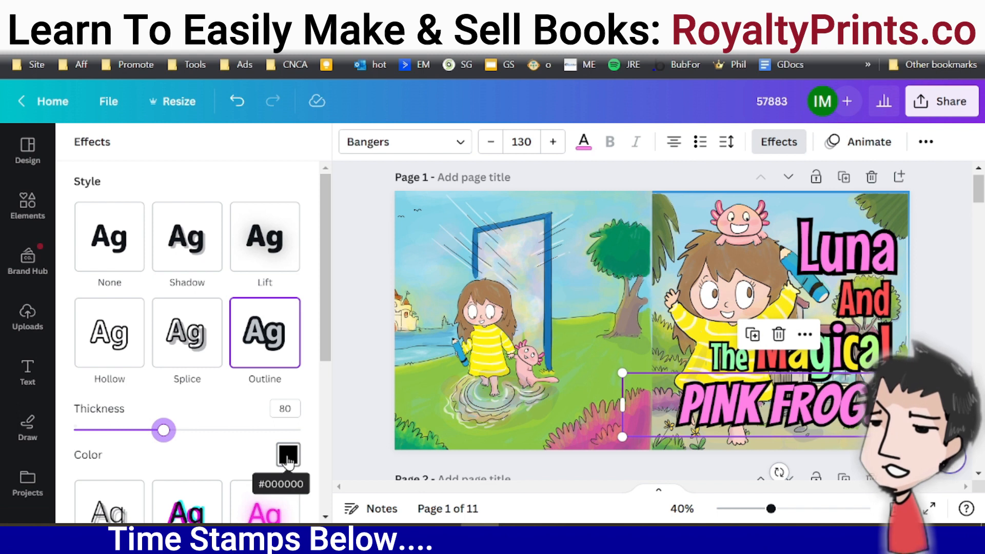
left_click(590, 149)
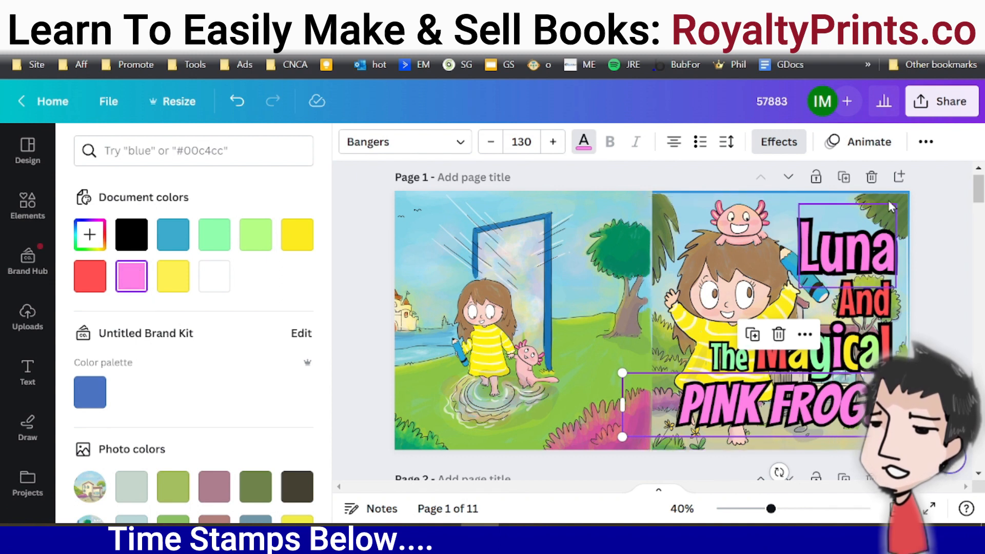
- Examine the cover's separate background, title text boxes and character image, and view the design's file details including its dimensions
left_click(905, 201)
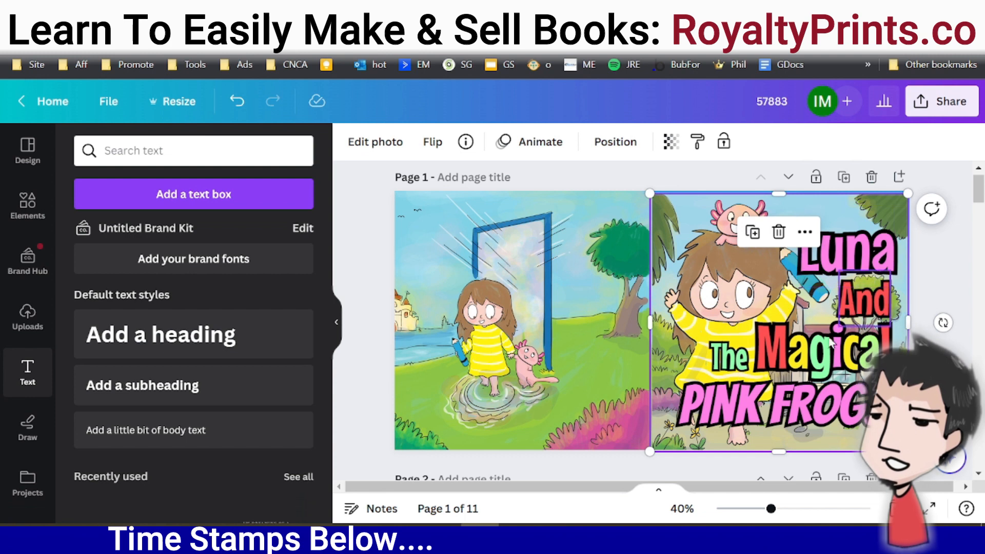
left_click(840, 248)
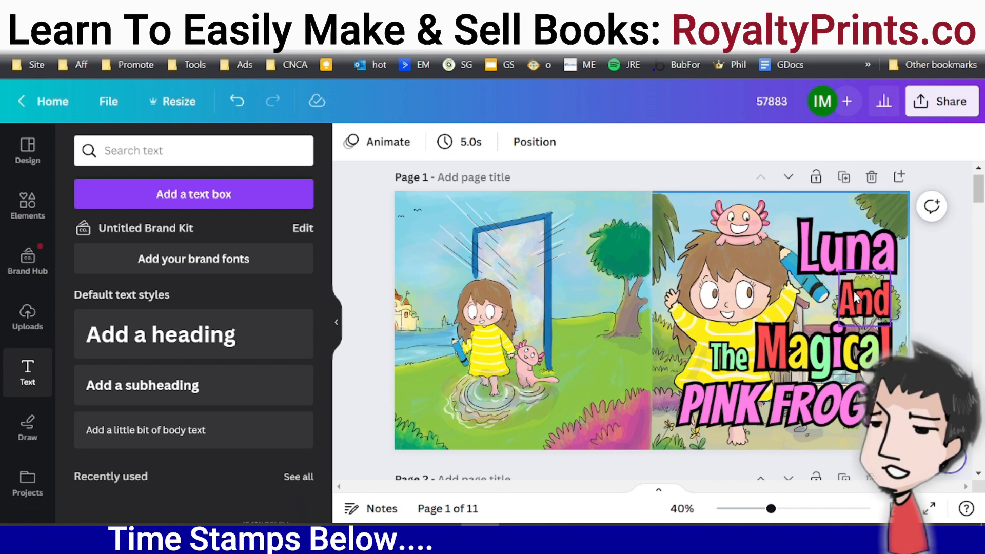
left_click(847, 268)
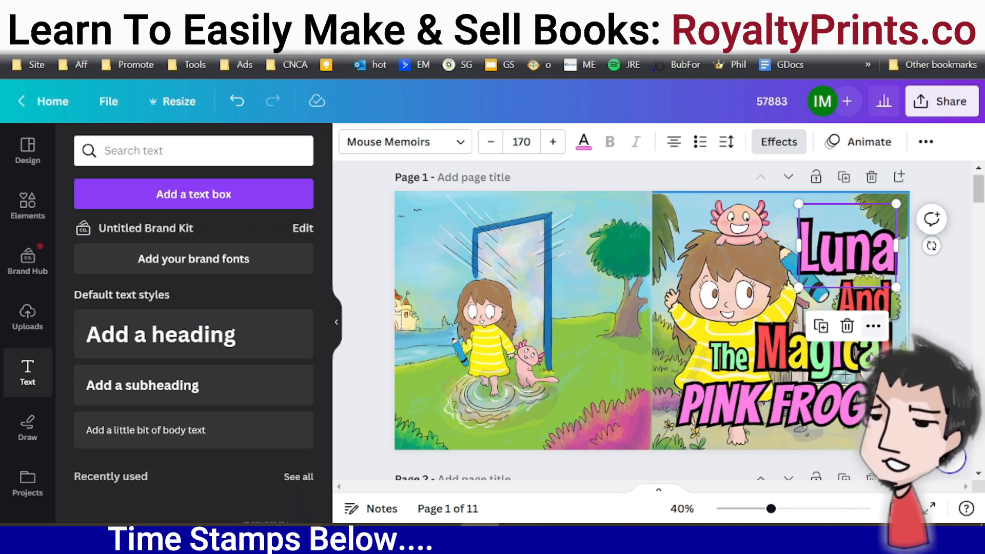
left_click(867, 359)
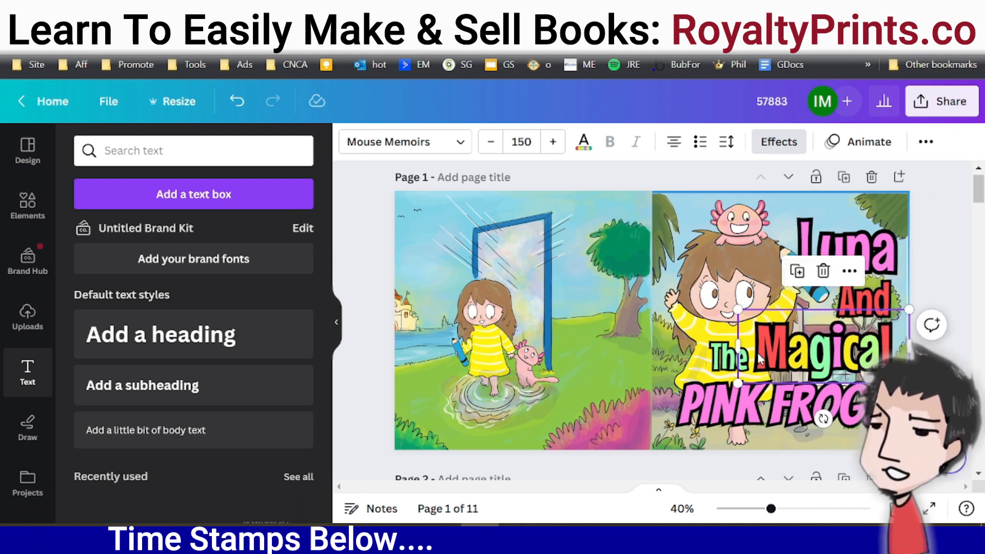
left_click(704, 361)
left_click(716, 363)
left_click(750, 249)
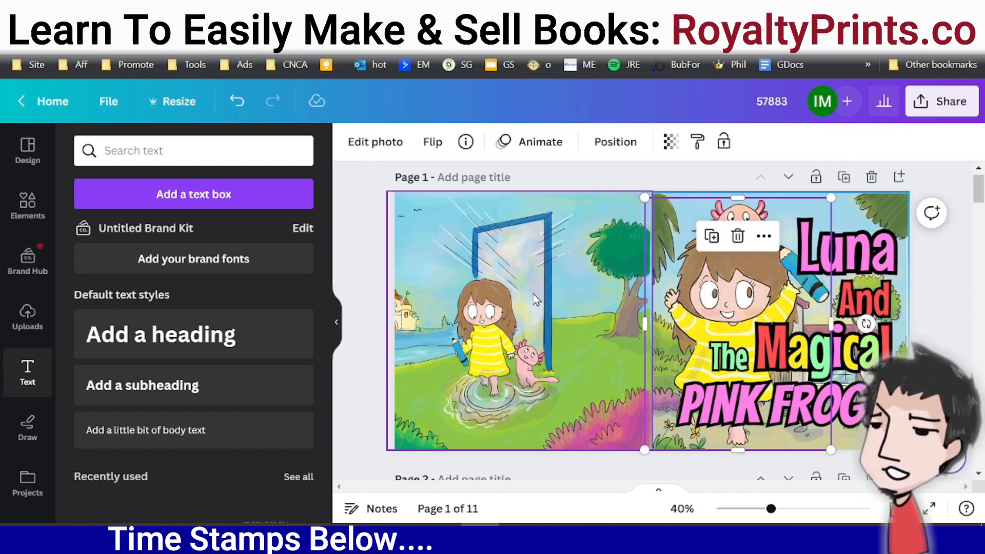
left_click(682, 466)
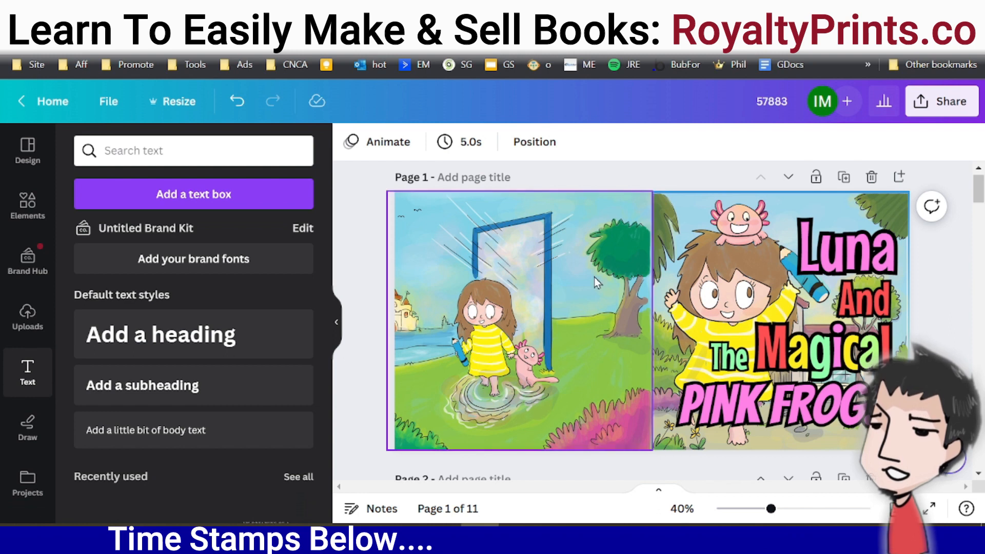
left_click(108, 100)
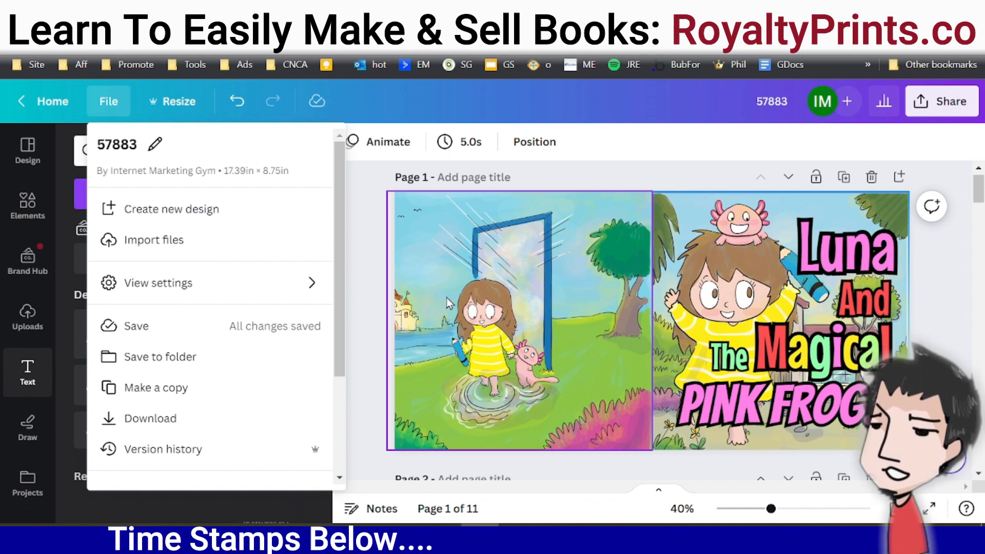
left_click(575, 284)
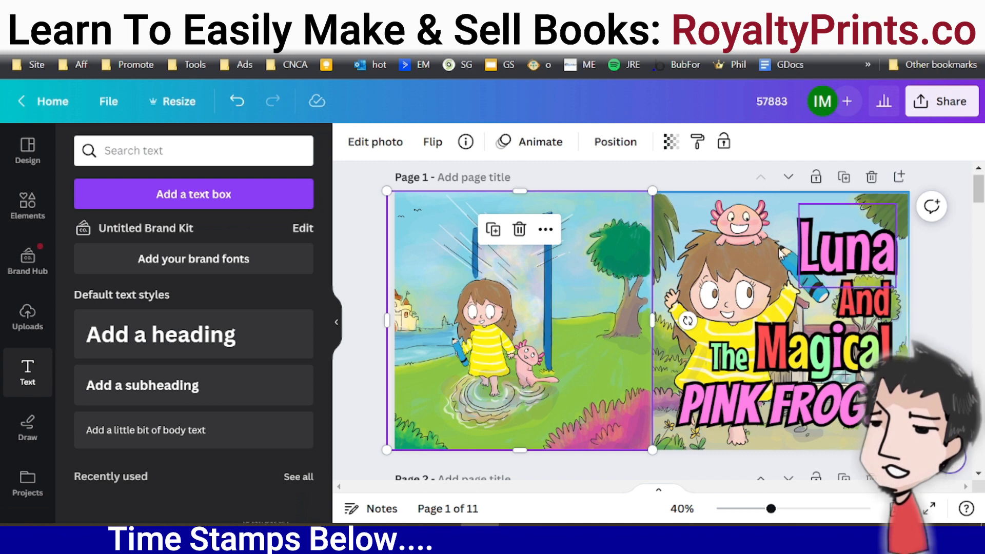
- Inspect the front cover's background image and its separate "Luna", "Magical" and "PINK FROG!" text boxes
left_click(923, 366)
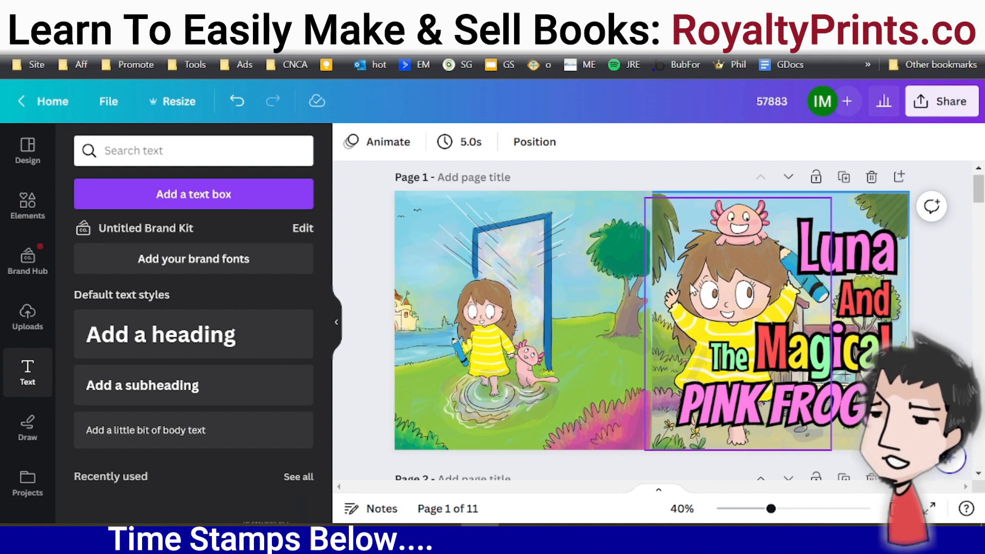
left_click(904, 215)
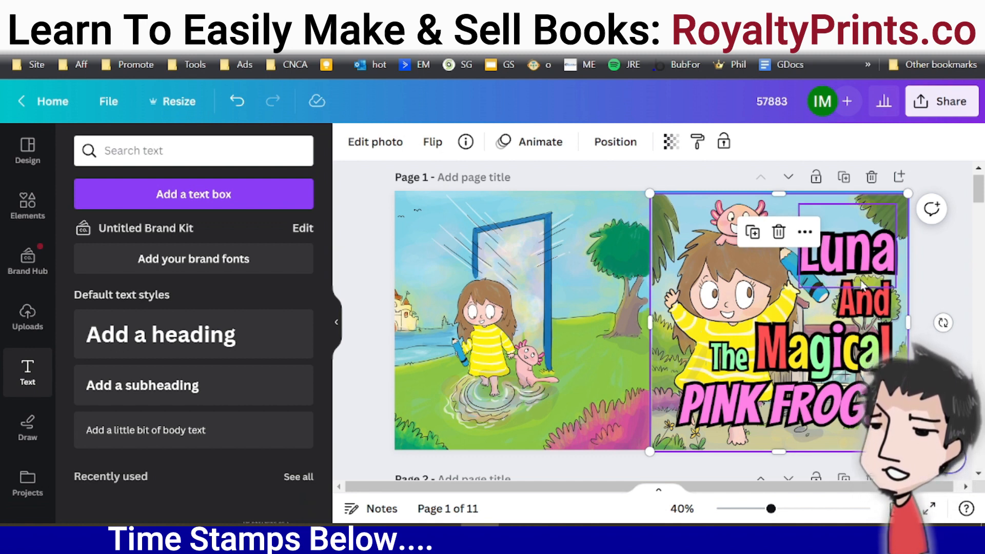
left_click(866, 254)
left_click(834, 350)
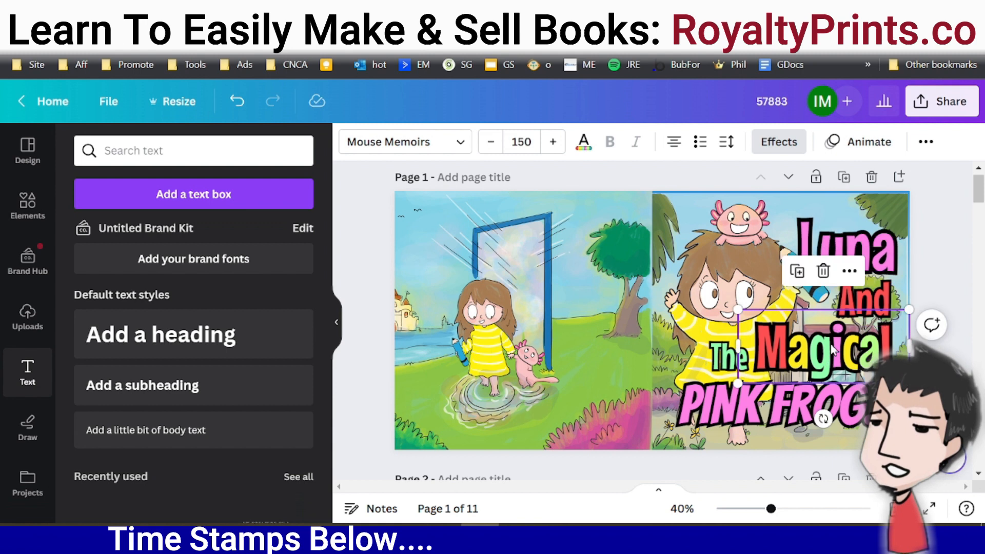
left_click(875, 259)
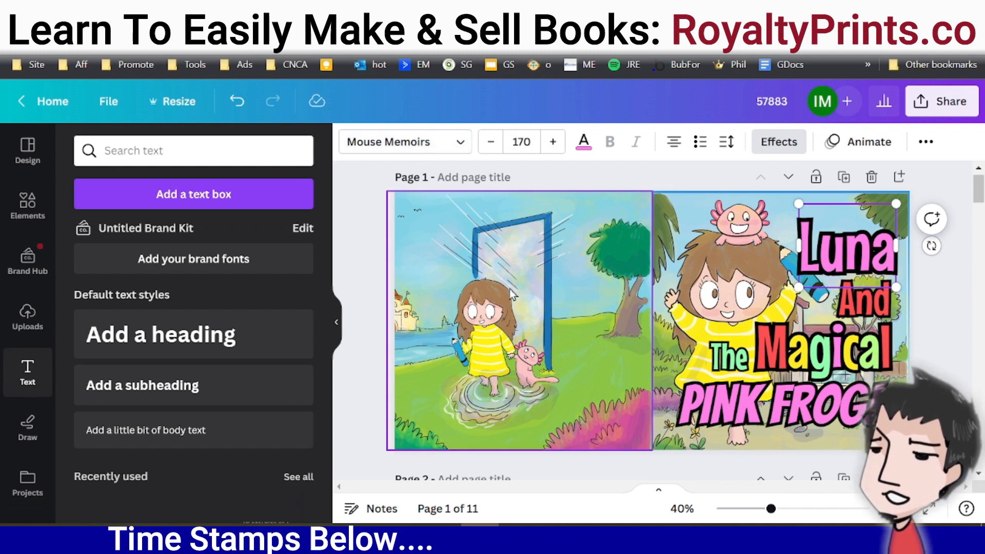
left_click(773, 411)
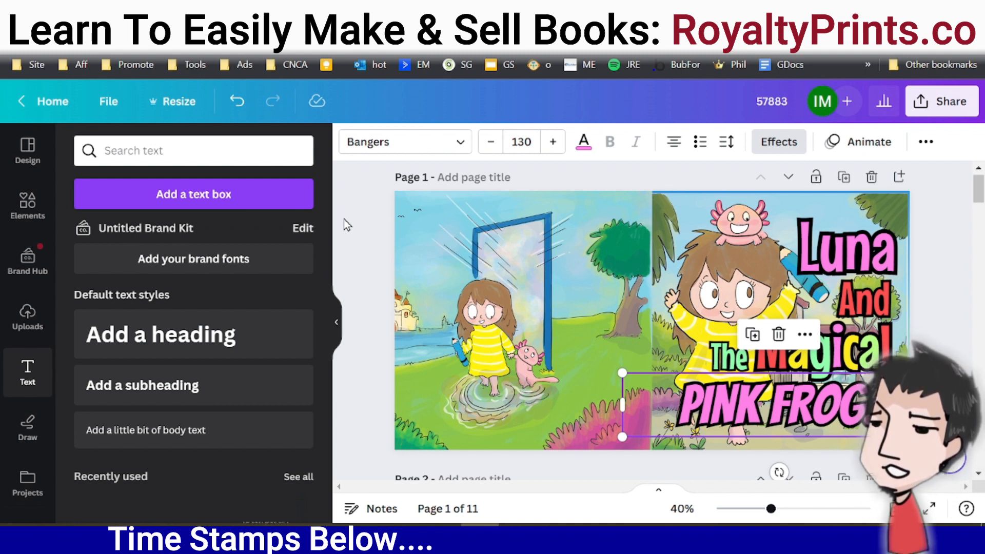
- Replace the "Luna" title text with "Tom"
mouse_move(867, 248)
left_mouse_down()
mouse_move(750, 239)
mouse_move(851, 242)
left_mouse_up()
double_click(828, 250)
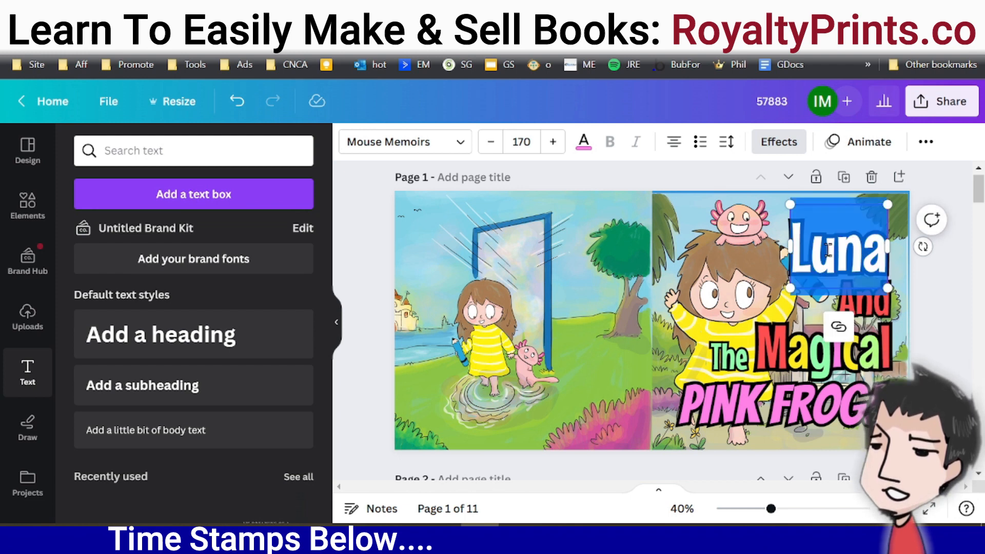
type("Tom")
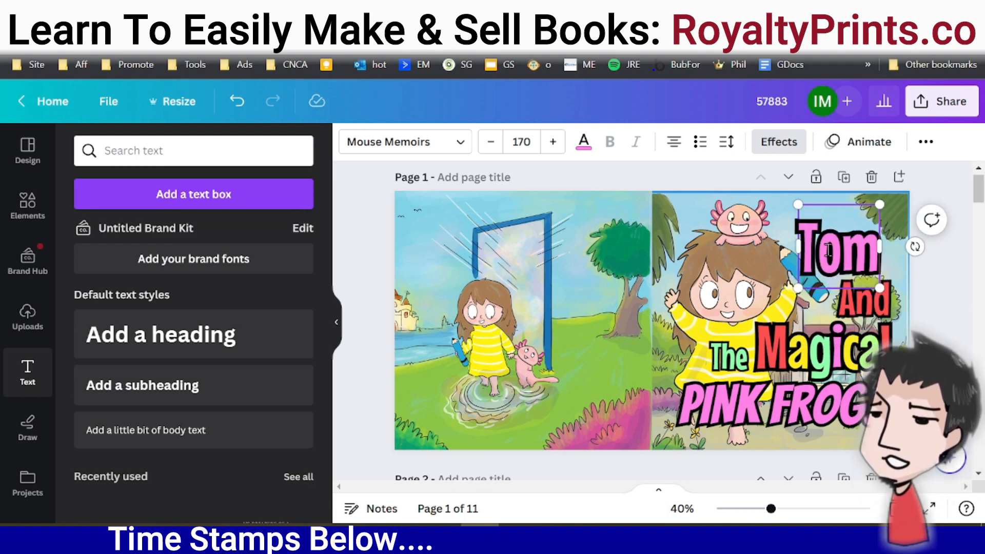
- Replace the whole "PINK FROG!" title text with "FLYING CARPET"
left_click(775, 398)
double_click(775, 395)
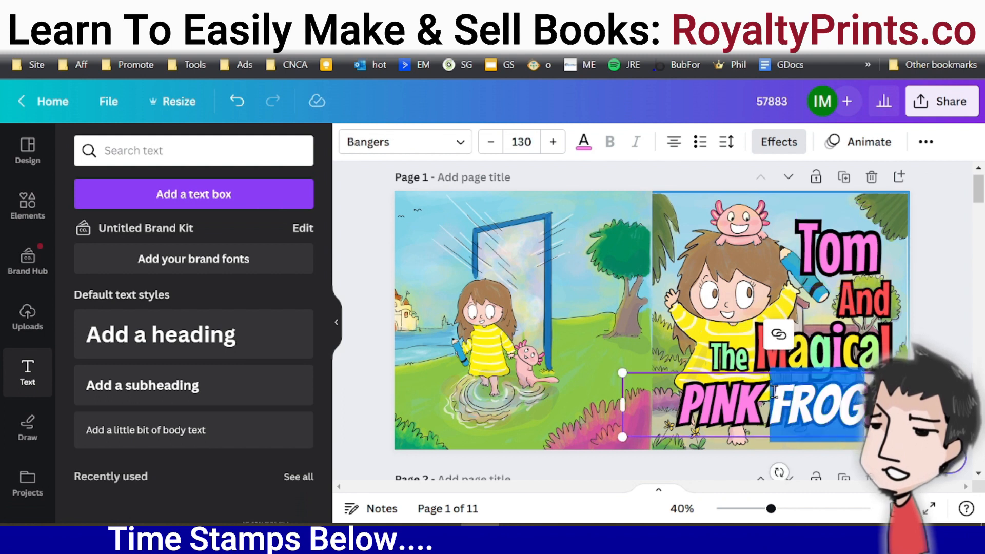
triple_click(775, 392)
type("FLY")
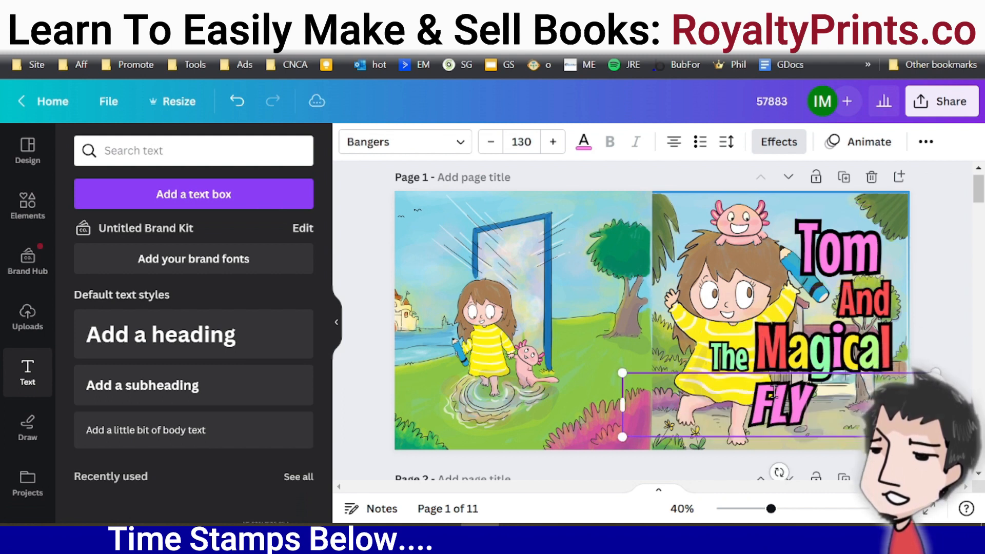
type("ING CARPET")
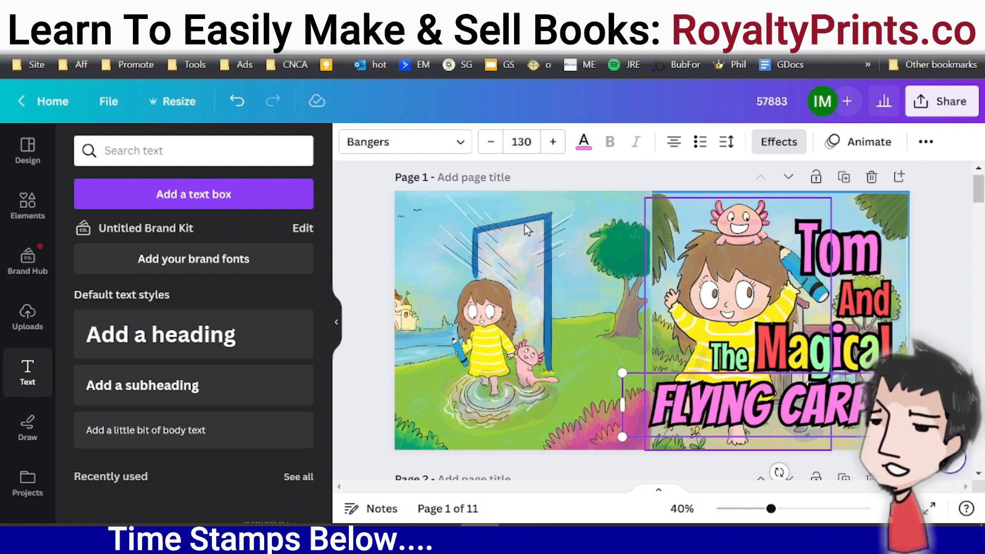
- Add the uploaded pink-bordered cover guide image to page 1 and enlarge it to cover the whole page
left_click(21, 317)
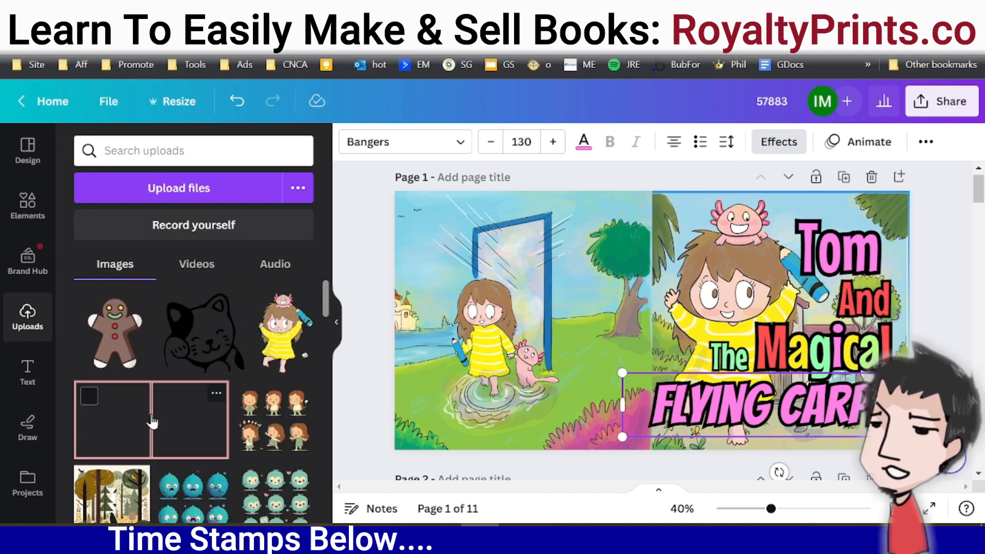
left_click(165, 417)
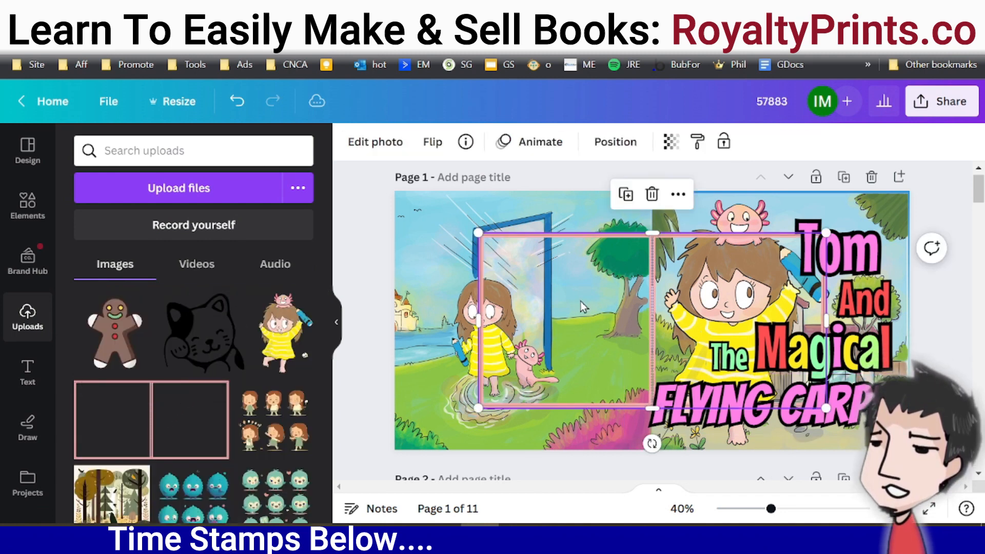
left_click_drag(652, 307, 566, 260)
left_click_drag(742, 366, 907, 448)
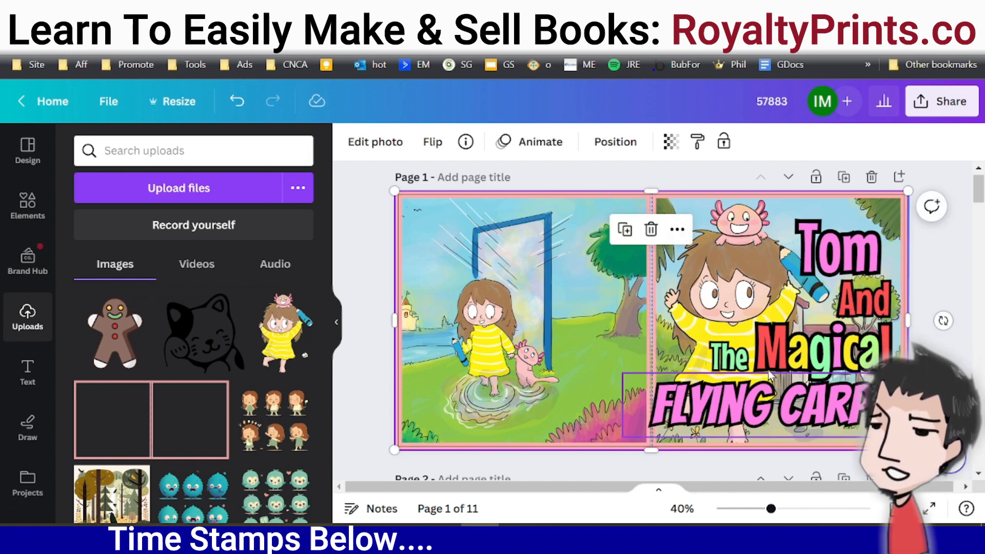
- Set the font size of the entire "FLYING CARPET" title to 119
left_click_drag(761, 404, 792, 406)
left_click(758, 404)
double_click(791, 406)
key("ctrl+a")
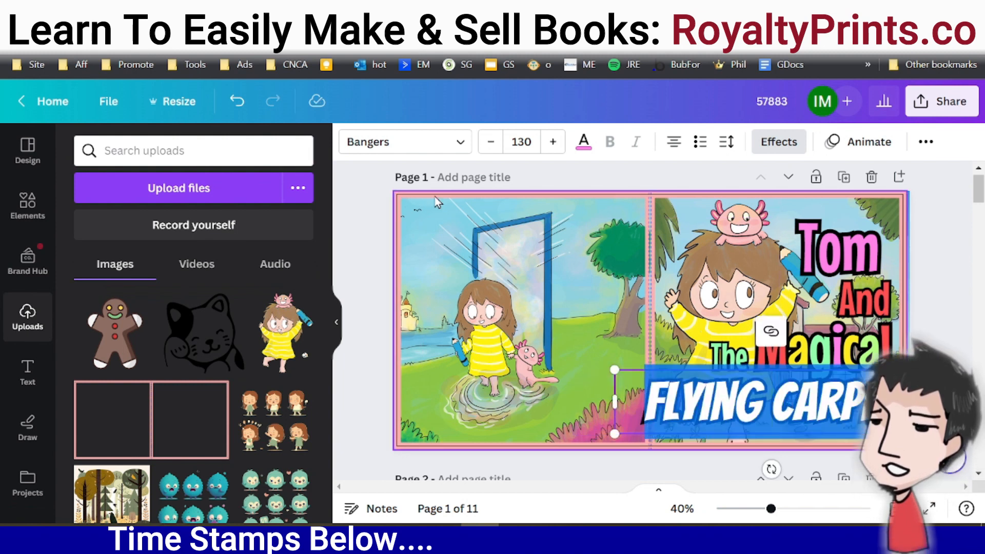
left_click(488, 150)
left_click(488, 149)
left_click(488, 150)
left_click(488, 149)
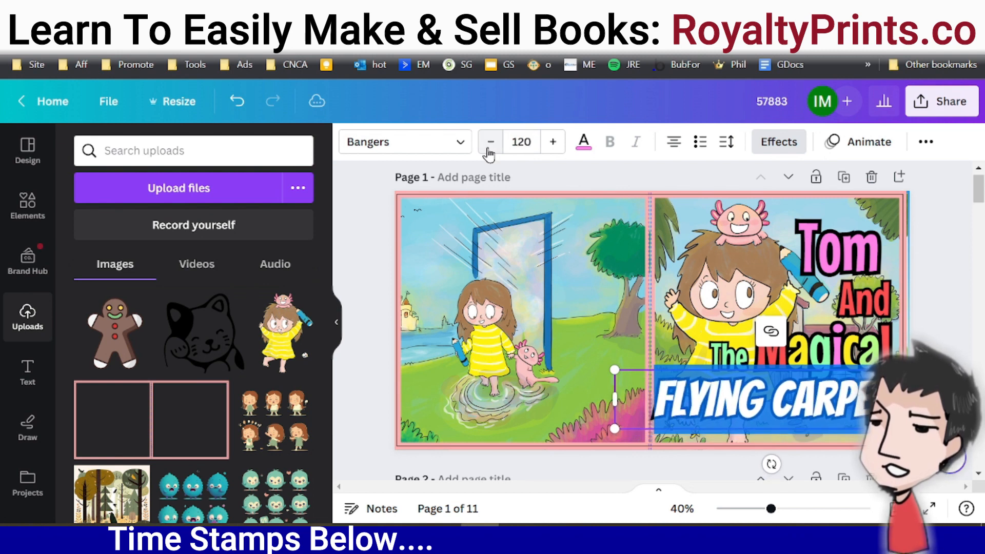
left_click(488, 150)
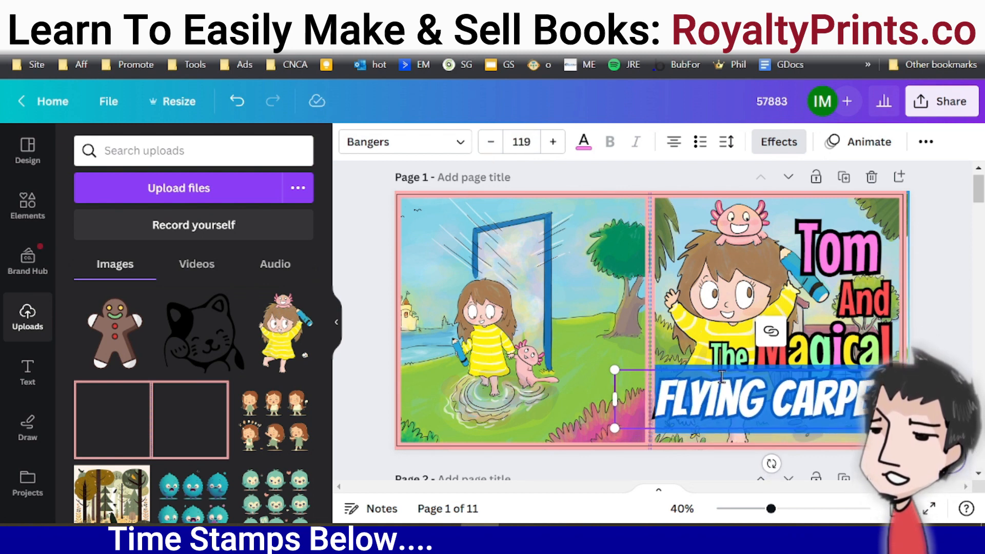
- Reposition the "FLYING CARPET" title below "Magical" to fit inside the front cover's guide border
left_click_drag(728, 362, 736, 367)
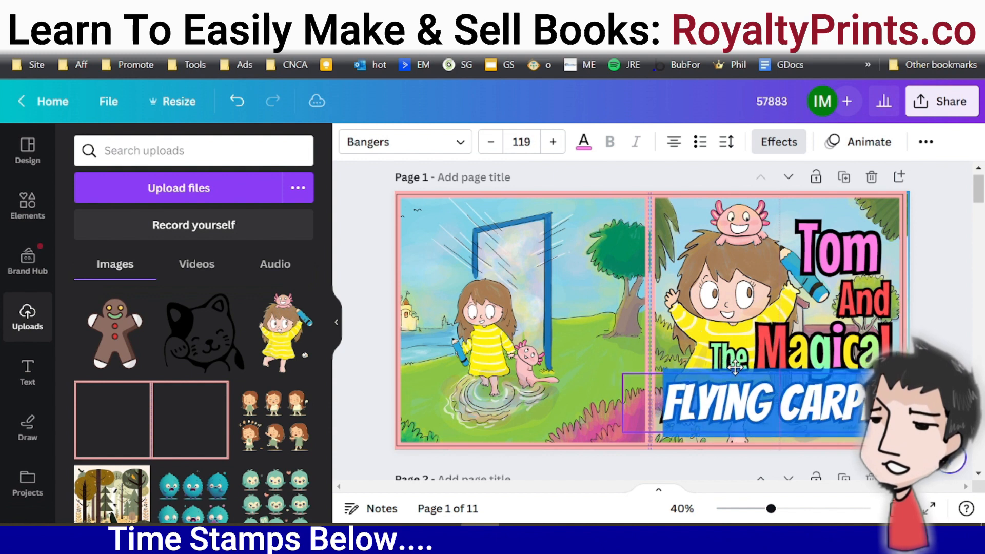
left_click(945, 266)
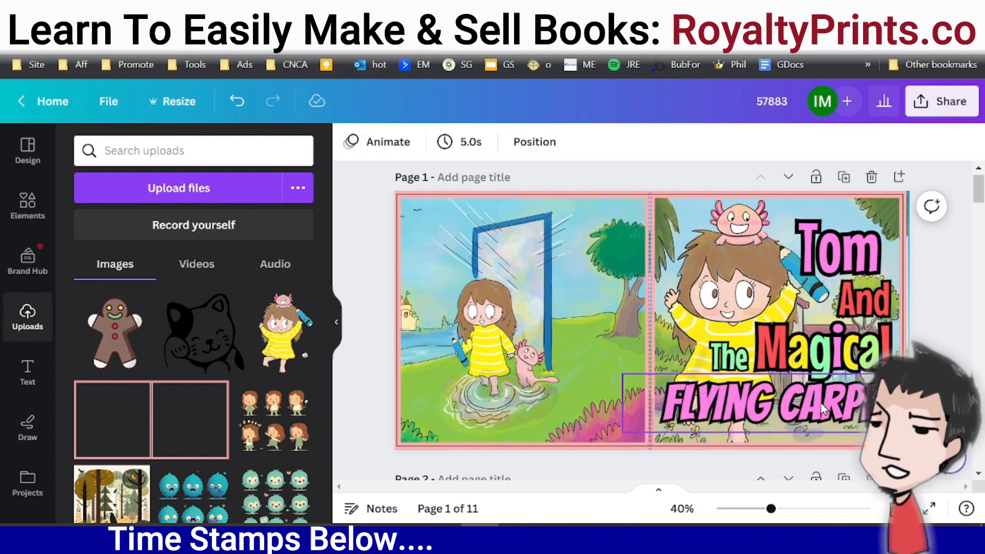
left_click(821, 409)
left_click_drag(821, 409, 785, 410)
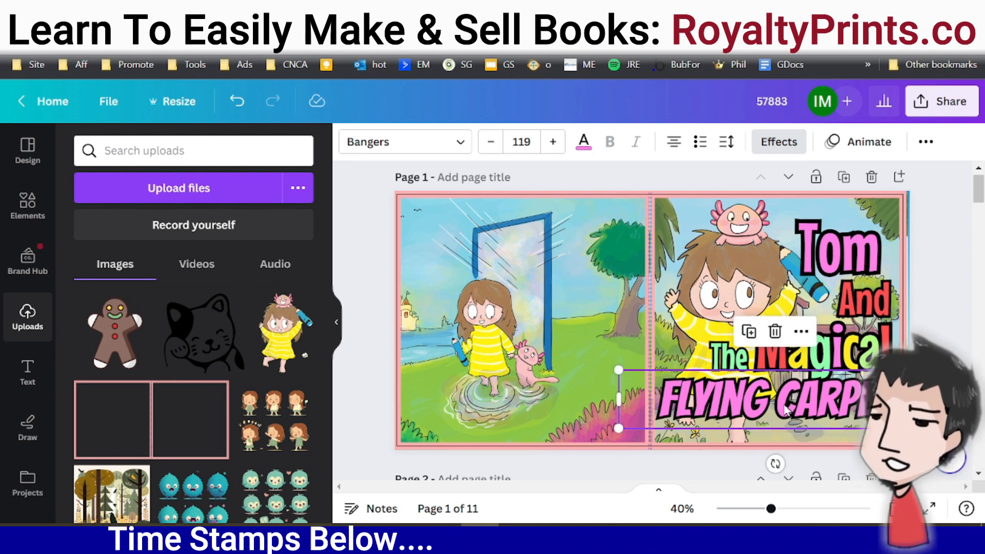
- Delete the pink-bordered guide image from page 1
left_click(946, 284)
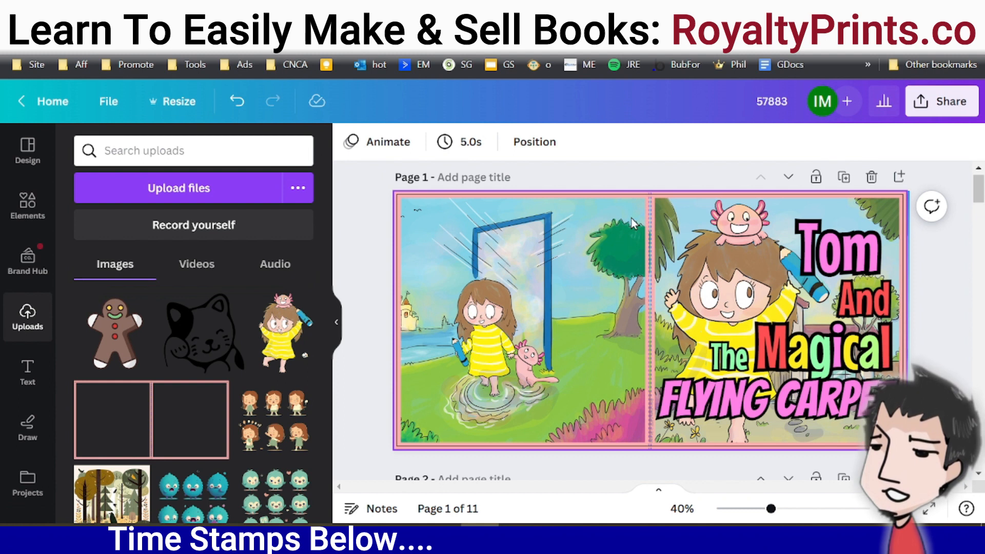
left_click(639, 205)
key("Delete")
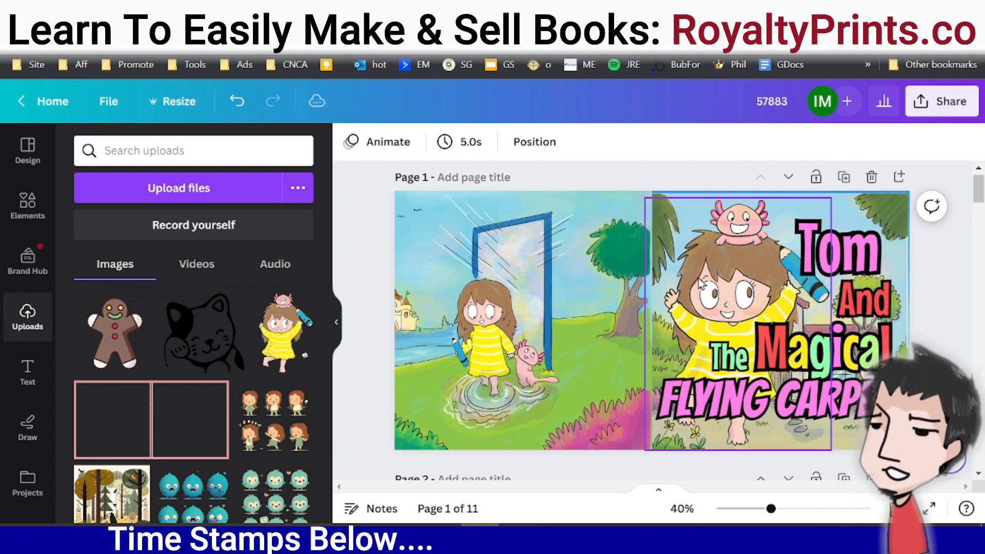
- Check the front cover's character image and each separate title text box one by one
left_click(749, 270)
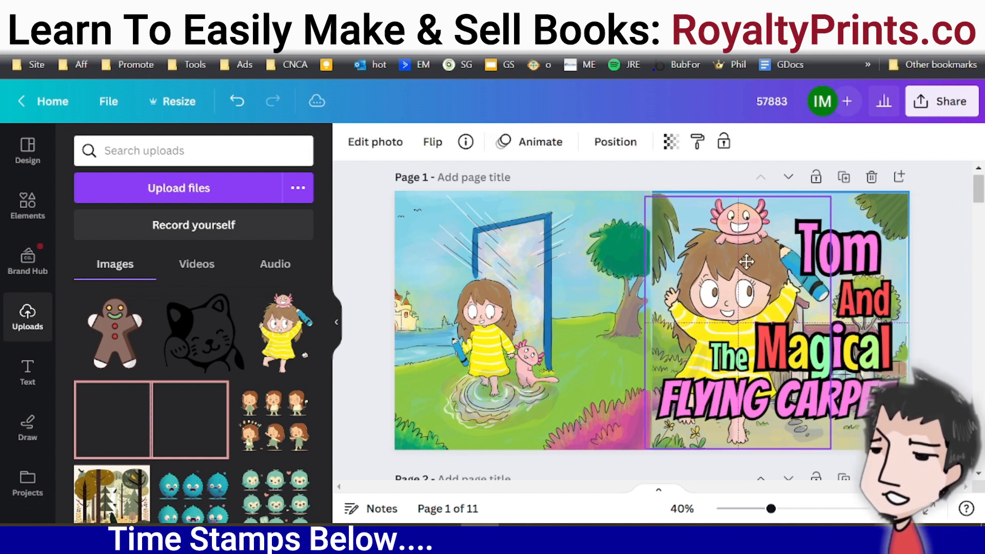
left_click(853, 269)
left_click(864, 298)
left_click(729, 354)
left_click(777, 360)
left_click(729, 356)
left_click(798, 395)
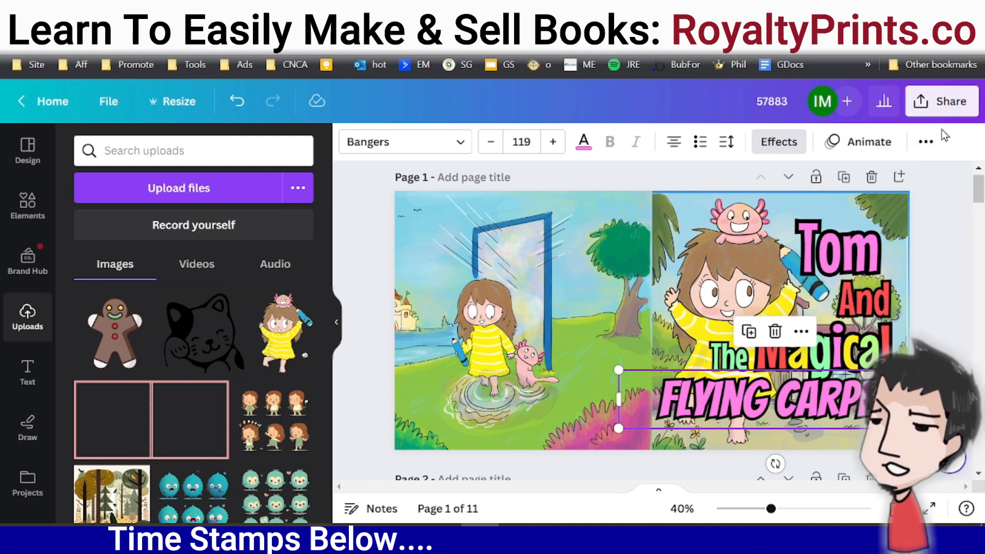
- Set the design's download options to PDF Print with the CMYK color profile, and close them without downloading
left_click(927, 143)
left_click(927, 142)
left_click(942, 113)
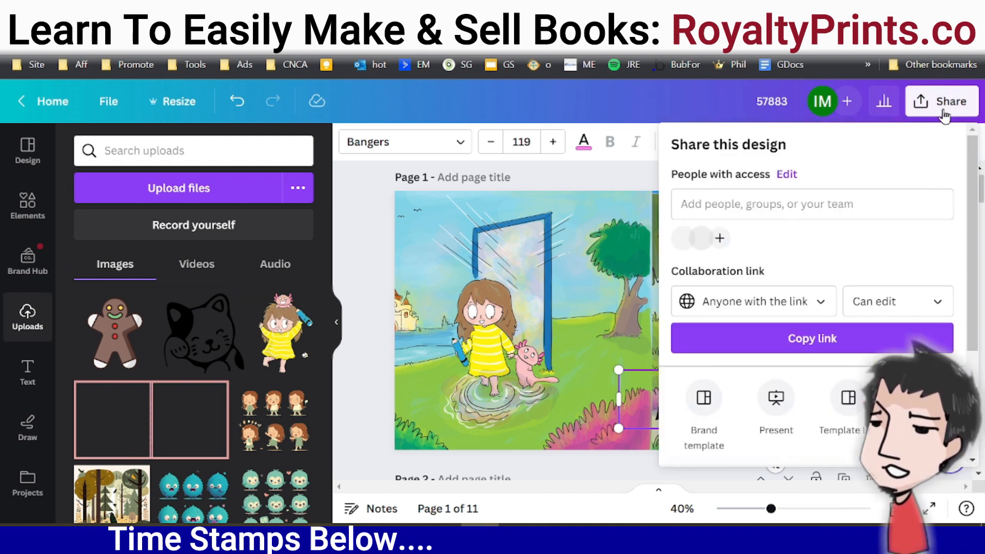
scroll(834, 302, "down", 3)
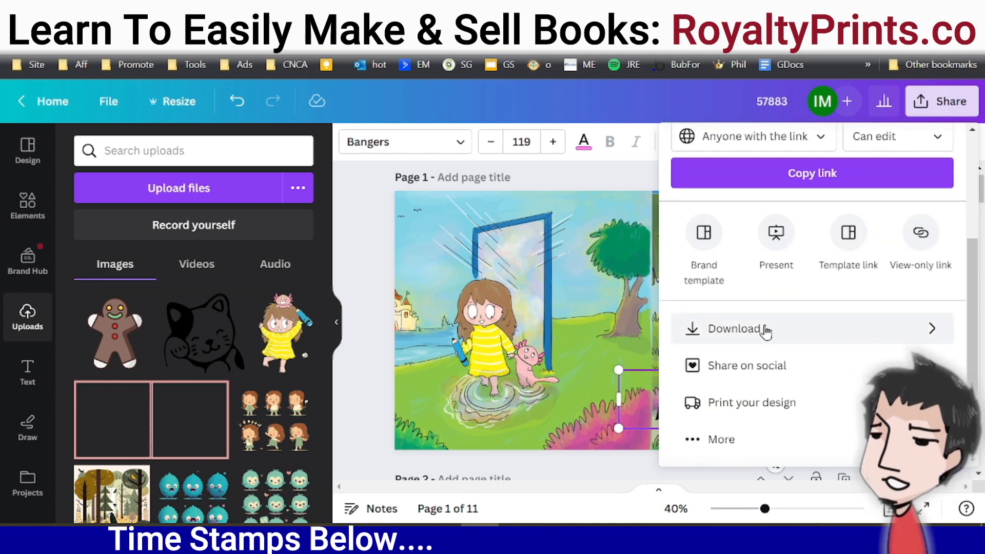
left_click(795, 329)
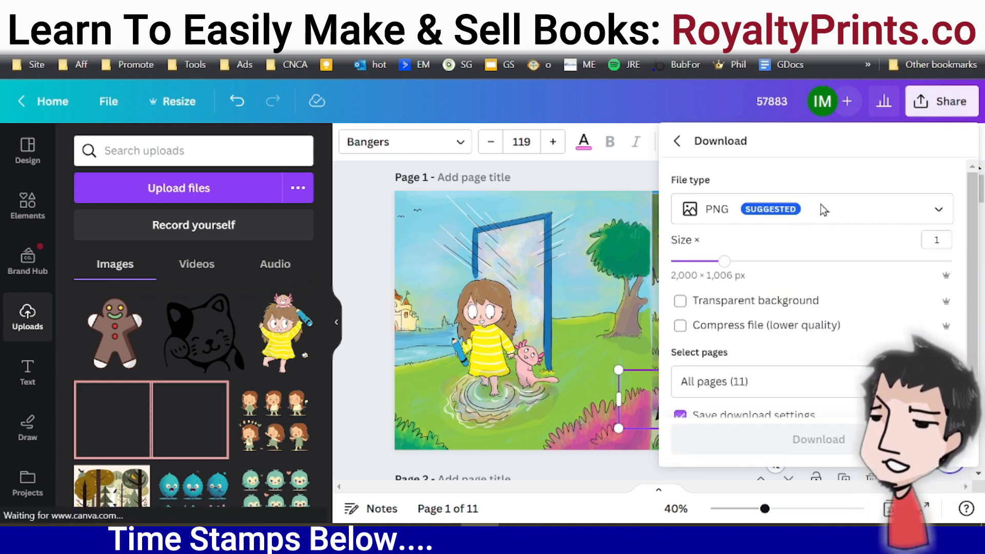
left_click(813, 218)
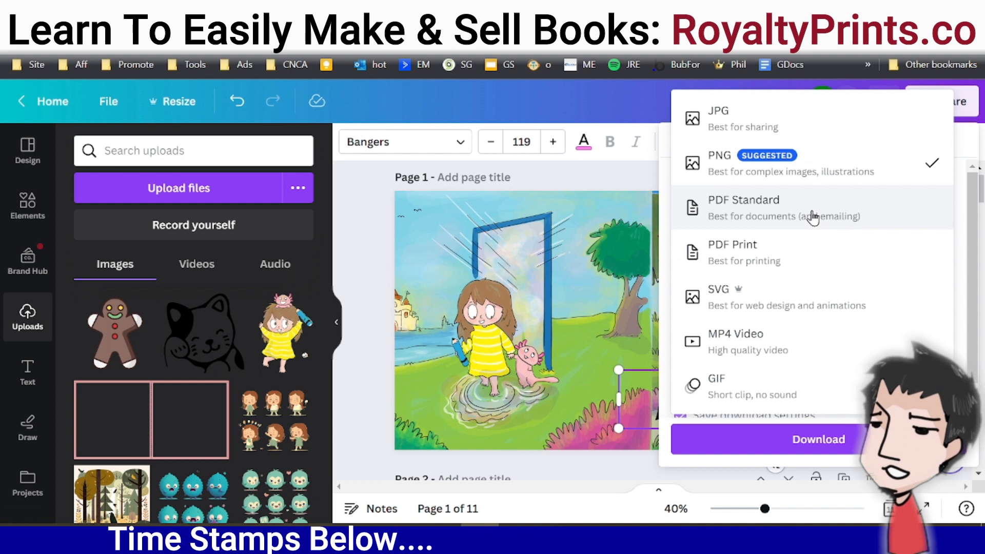
left_click(809, 262)
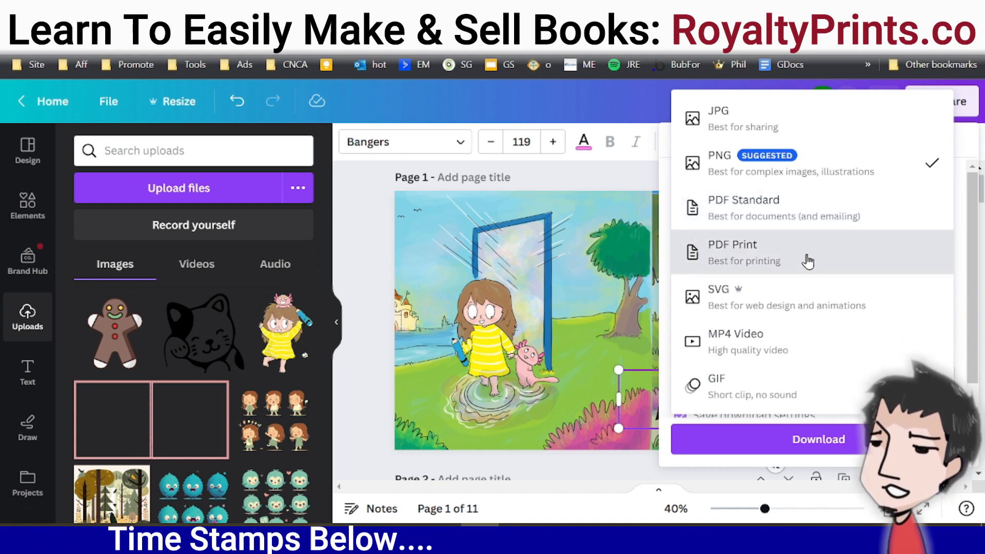
scroll(866, 272, "down", 1)
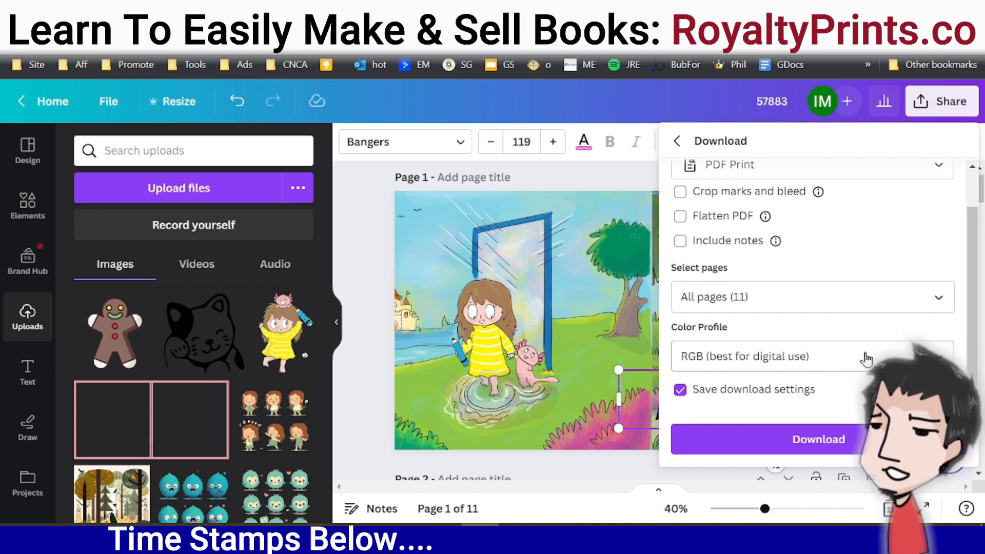
left_click(783, 363)
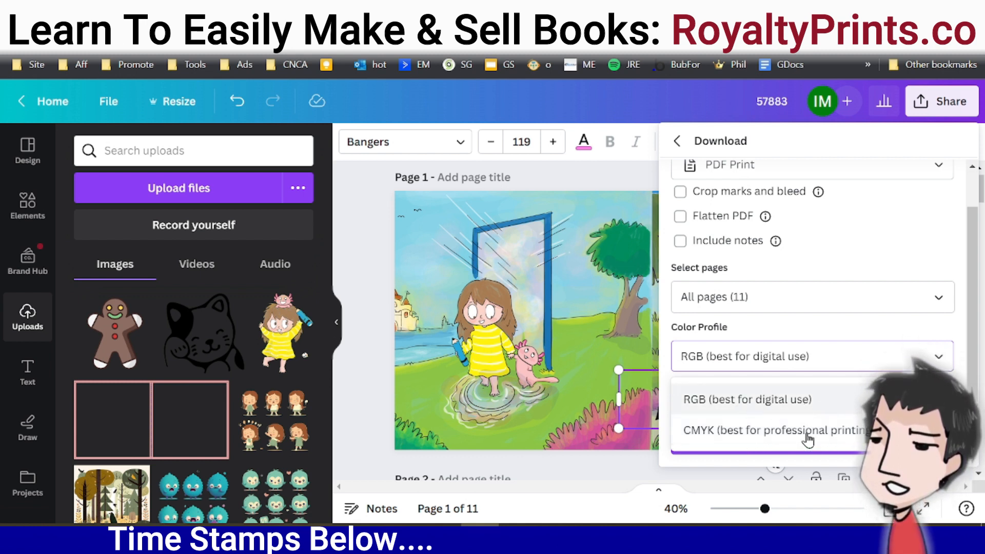
left_click(754, 437)
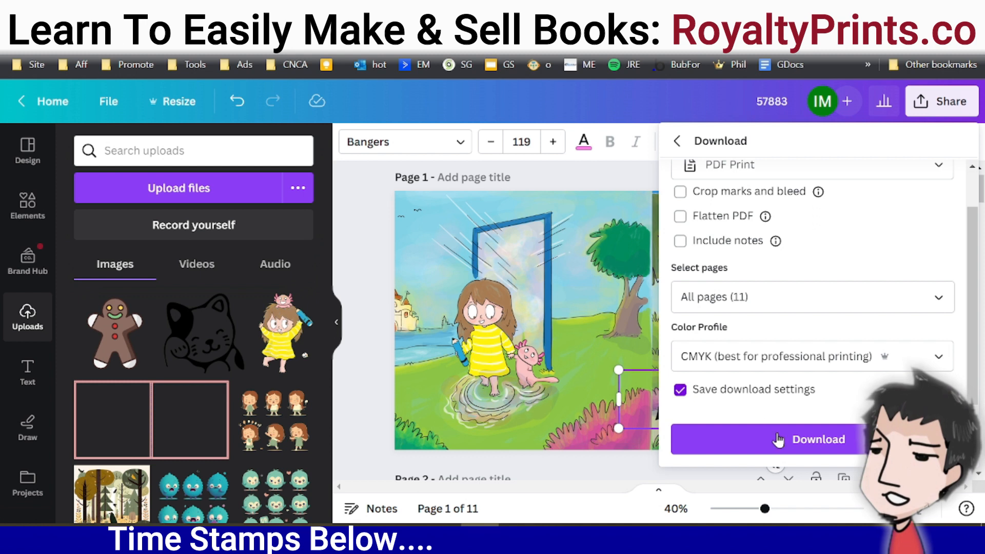
left_click(353, 313)
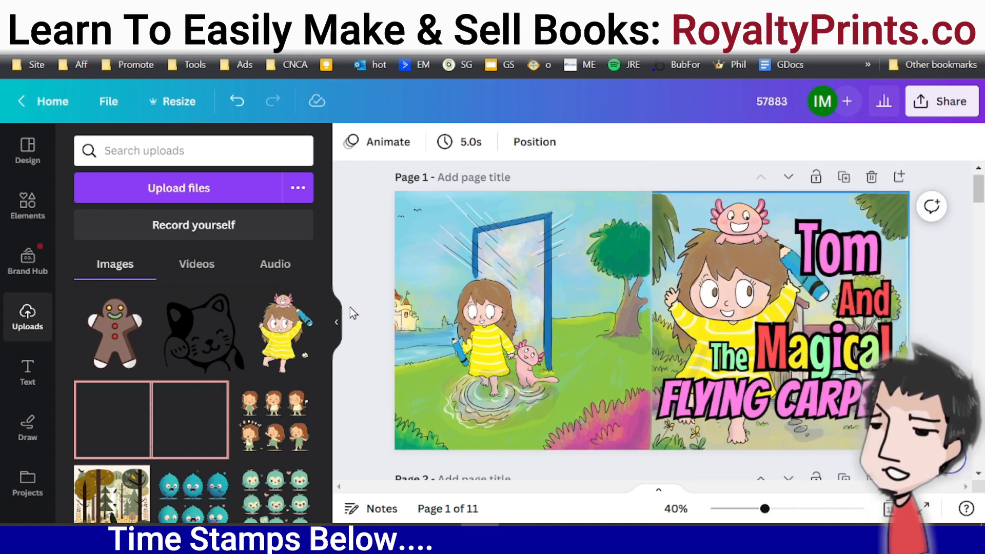